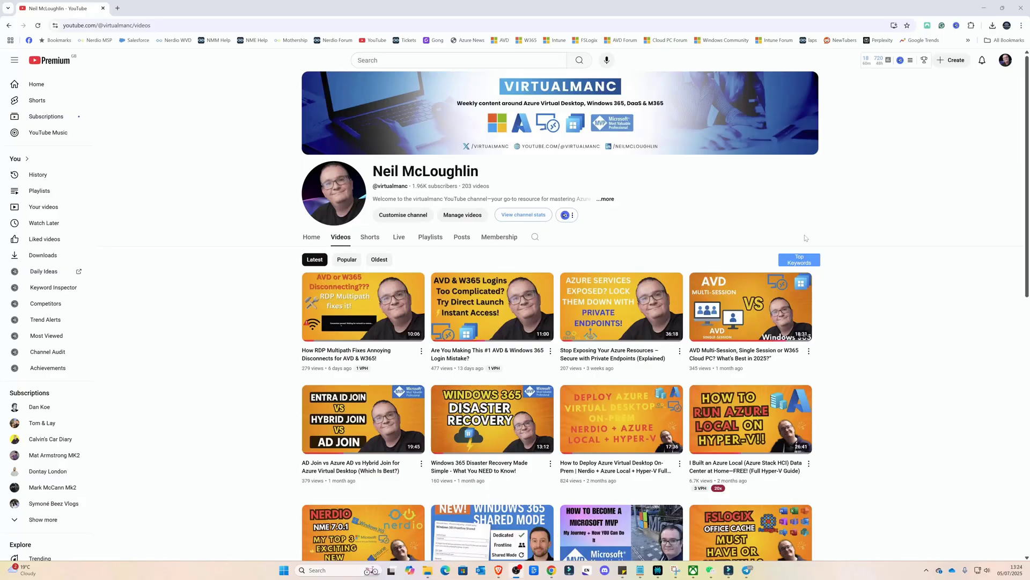
# Step: Scroll down Nerdio's host pool list toward the Single-Session host pool
pyautogui.scroll(-5, 561, 249)
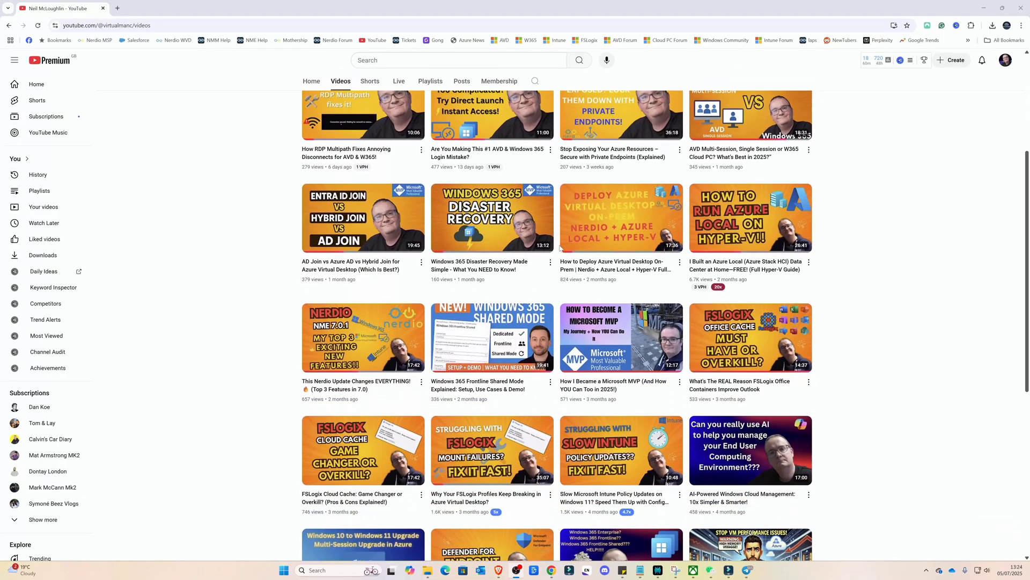
pyautogui.scroll(-5, 561, 248)
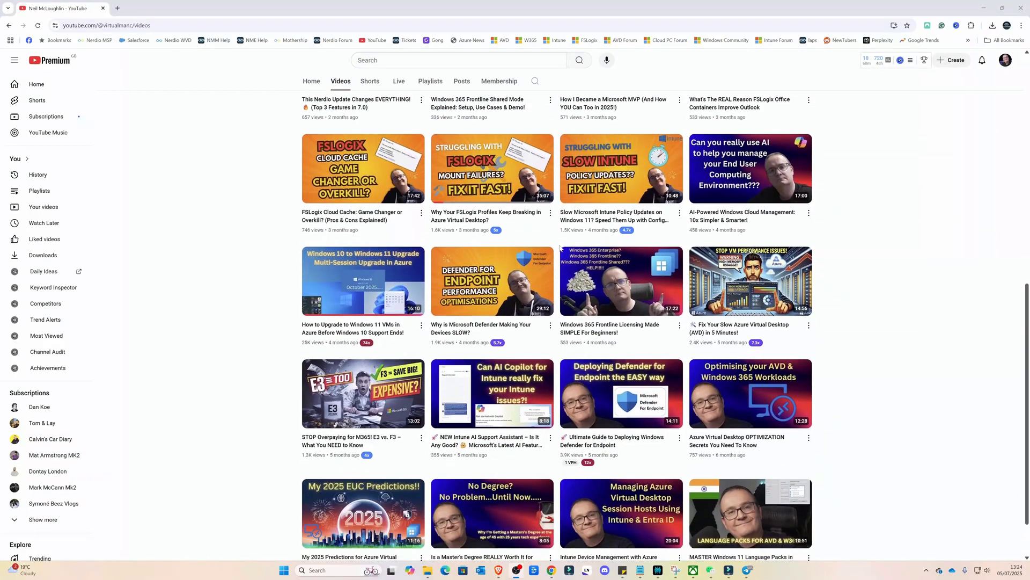
pyautogui.scroll(-5, 560, 248)
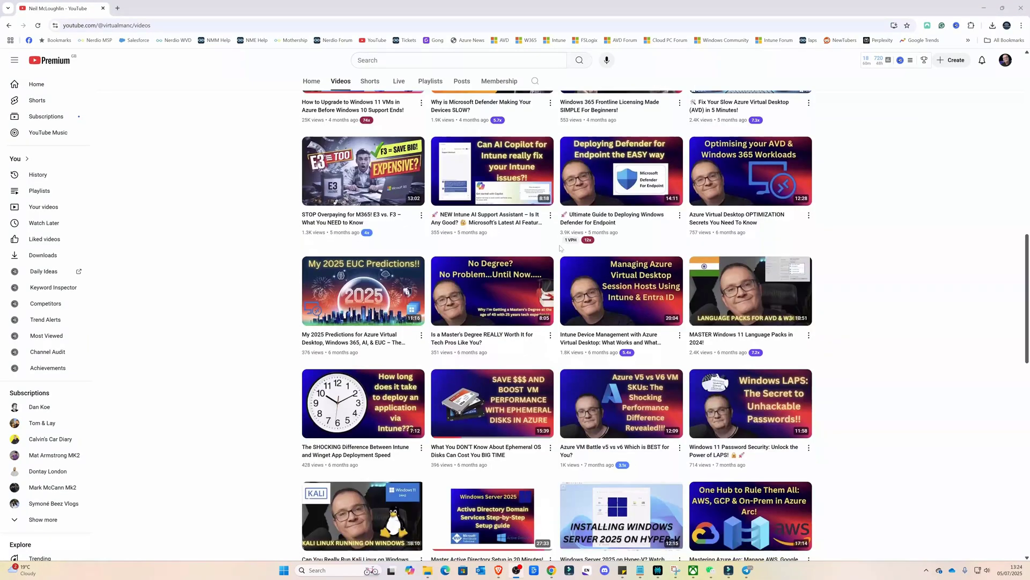
pyautogui.scroll(-15, 561, 249)
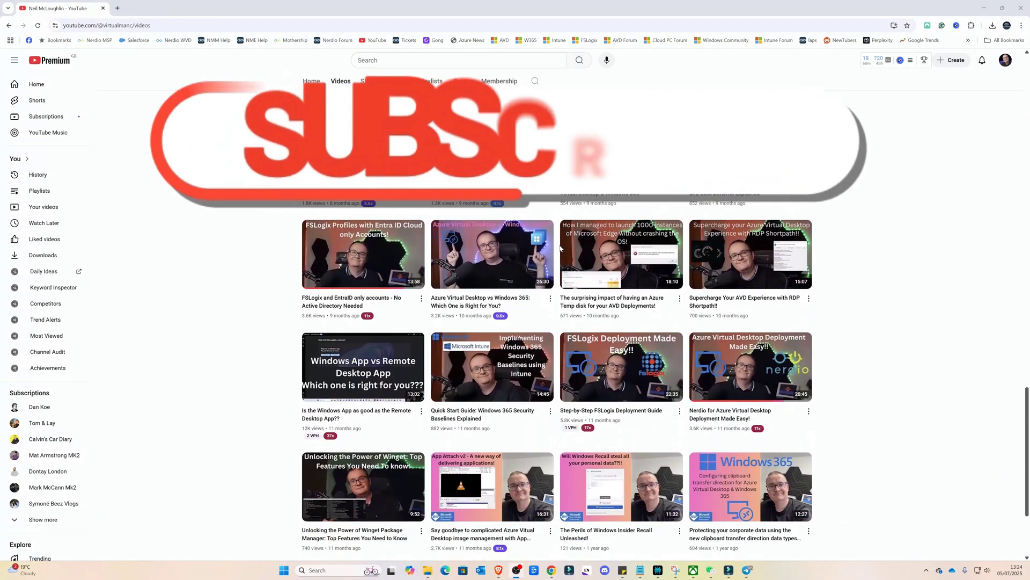
pyautogui.scroll(-5, 561, 247)
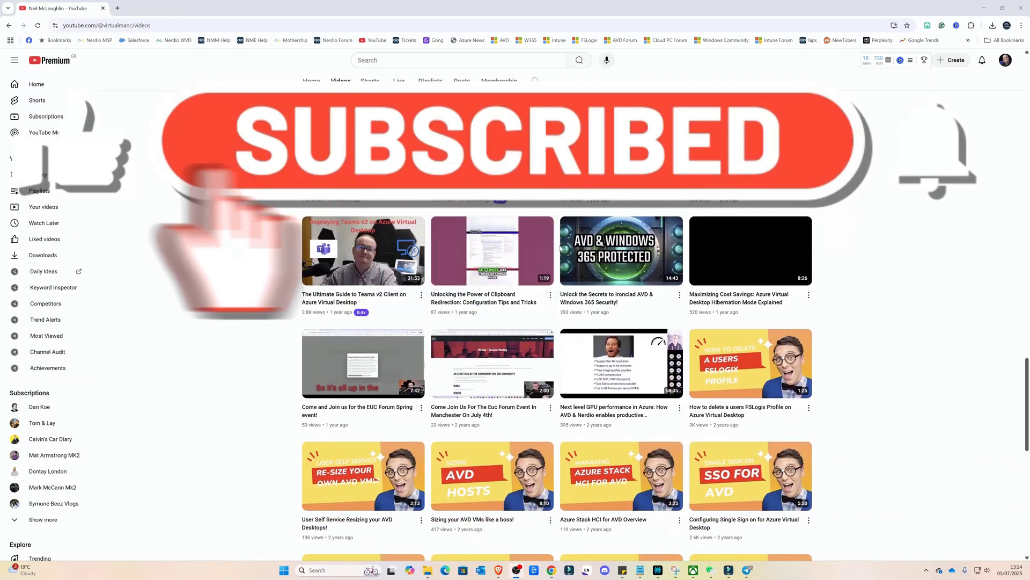
pyautogui.scroll(-6, 560, 248)
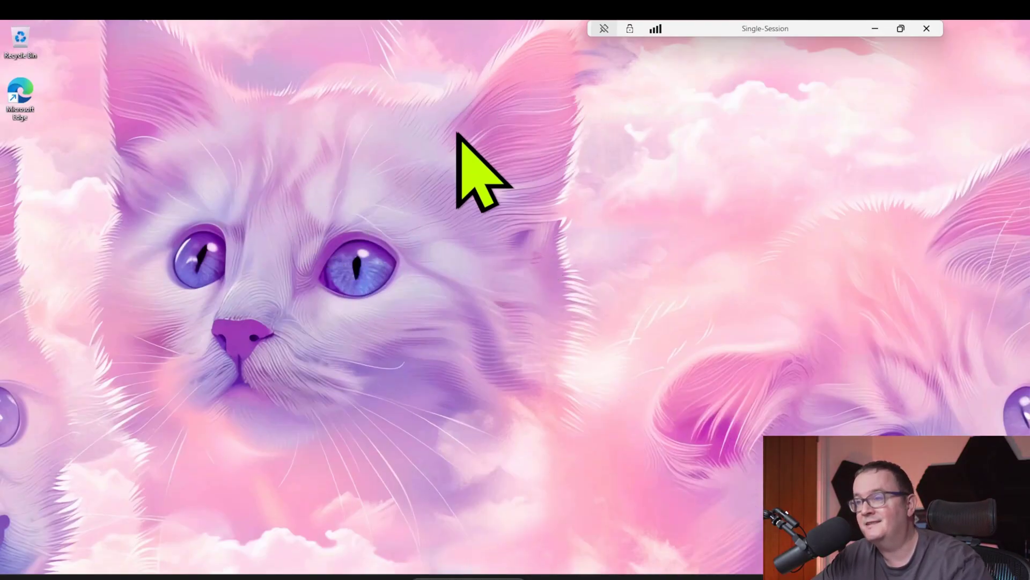
# Step: Bring the VS Code window forward and open the Start menu inside the session
pyautogui.click(612, 578)
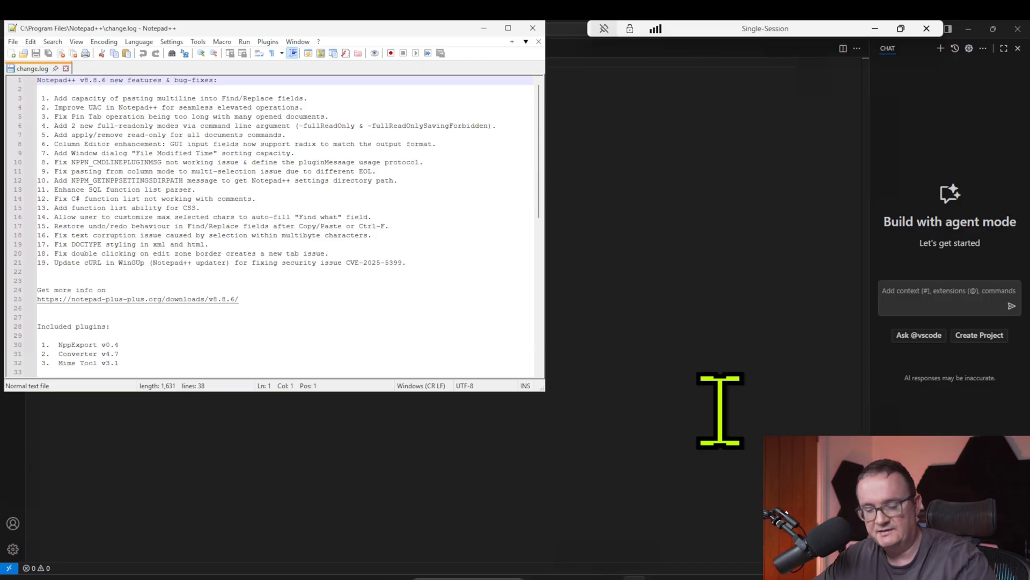
pyautogui.press('super')
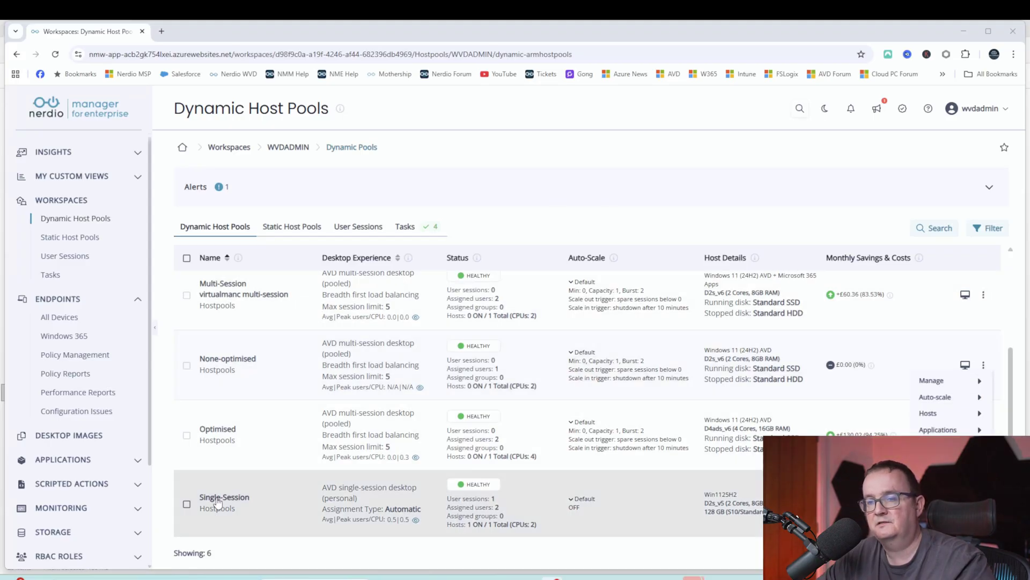
# Step: Power off host W365TEST in the Single-Session pool immediately, with Messaging disabled
pyautogui.click(224, 497)
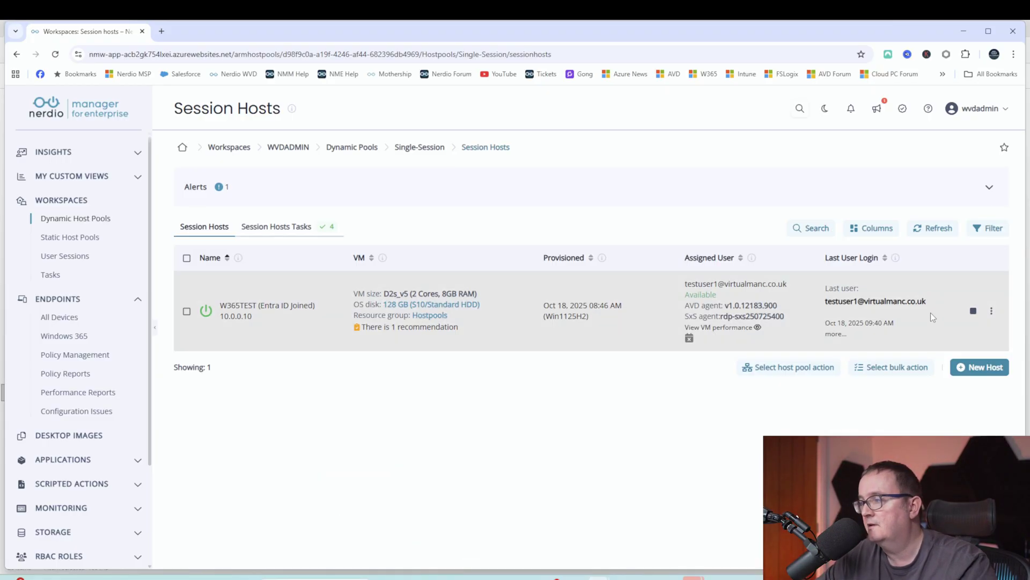
pyautogui.click(972, 312)
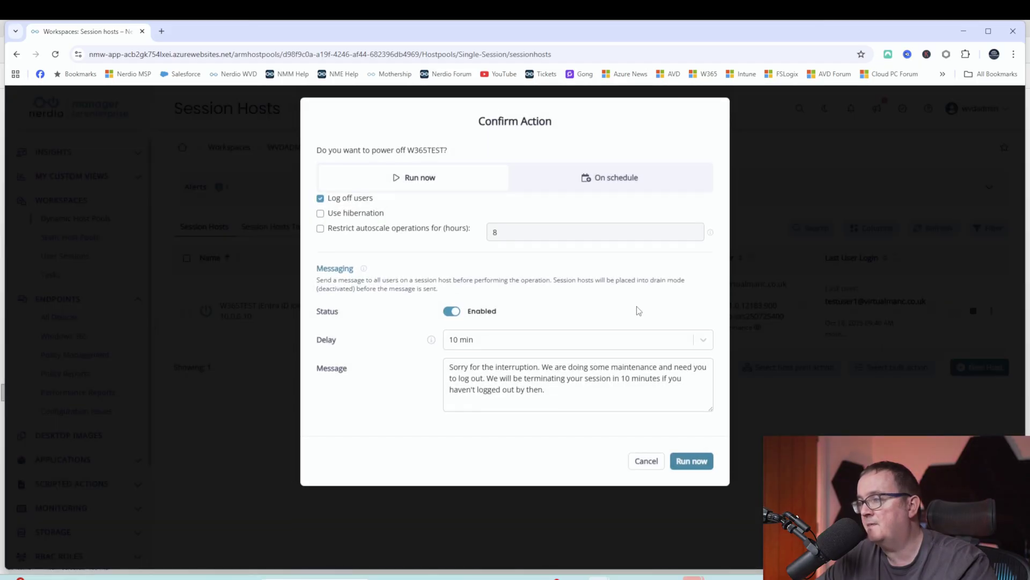
pyautogui.click(450, 312)
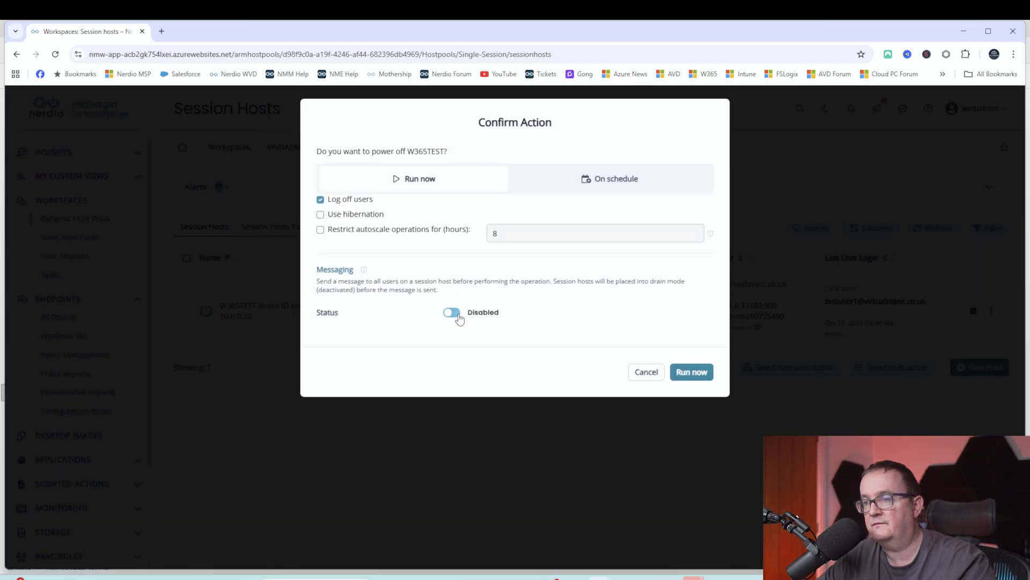
pyautogui.click(692, 372)
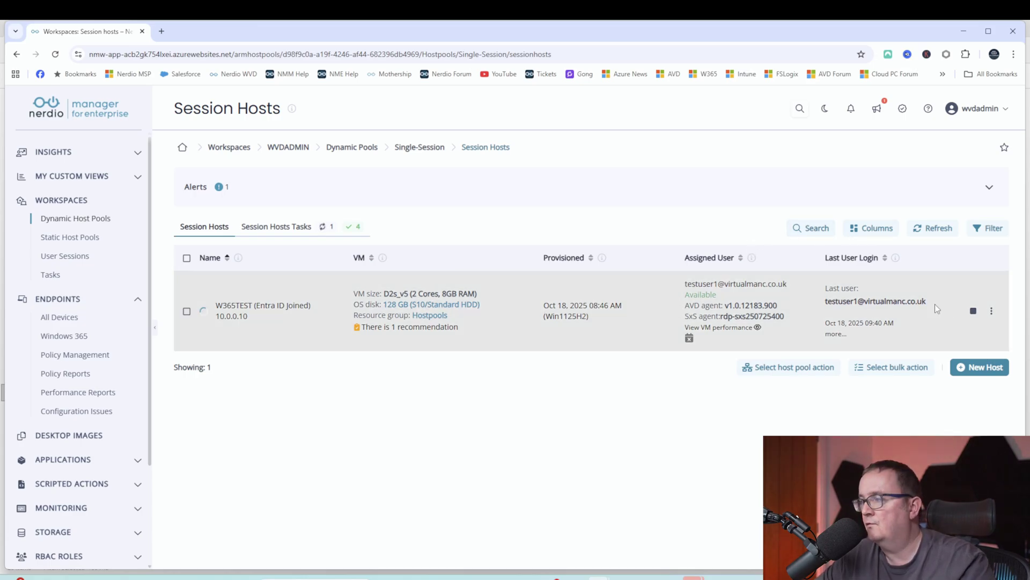
# Step: Open Migrate to Windows 365 for W365TEST in a maximized window and start on the License Group
pyautogui.click(992, 311)
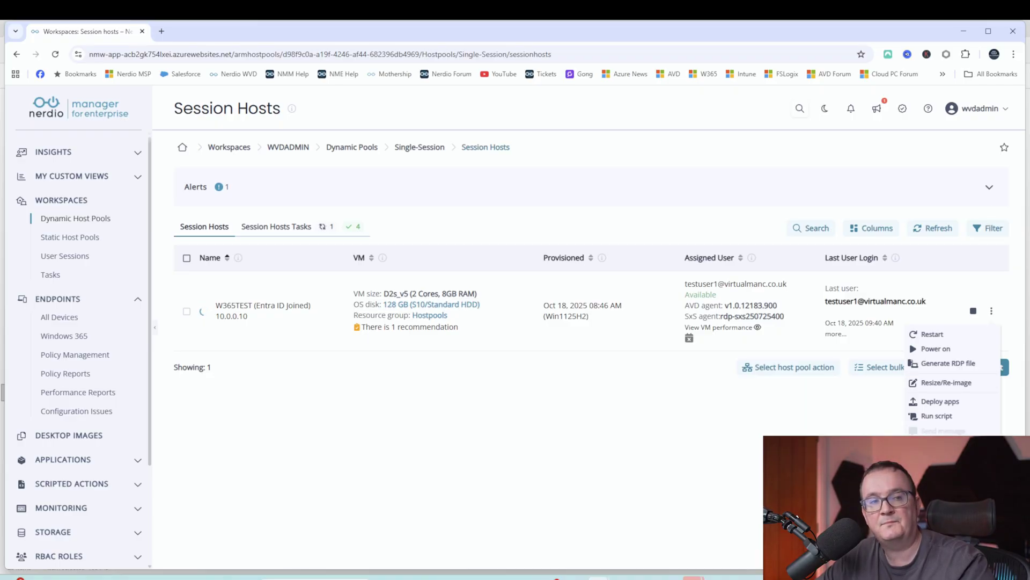
pyautogui.press('super+Up')
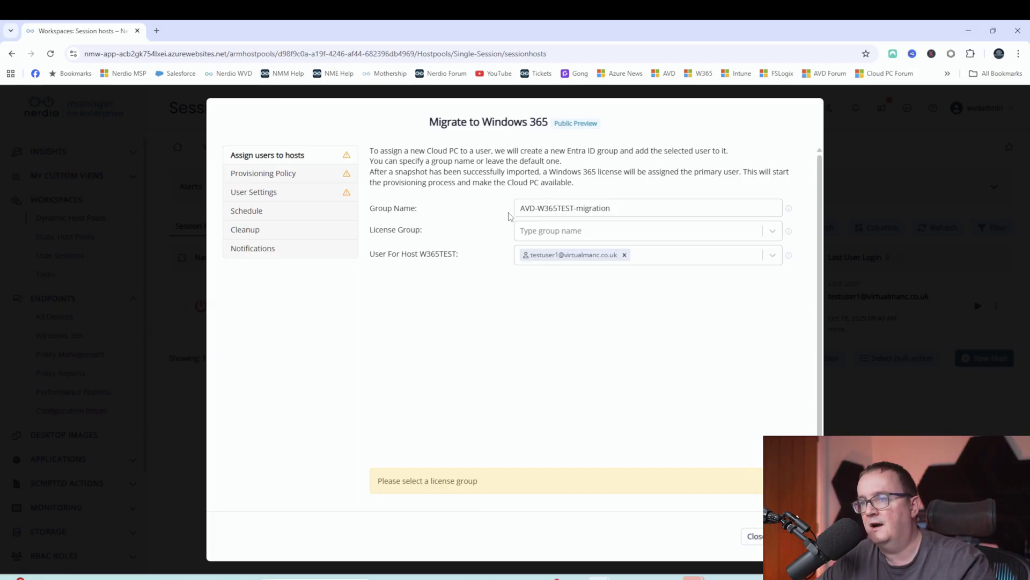
pyautogui.click(560, 231)
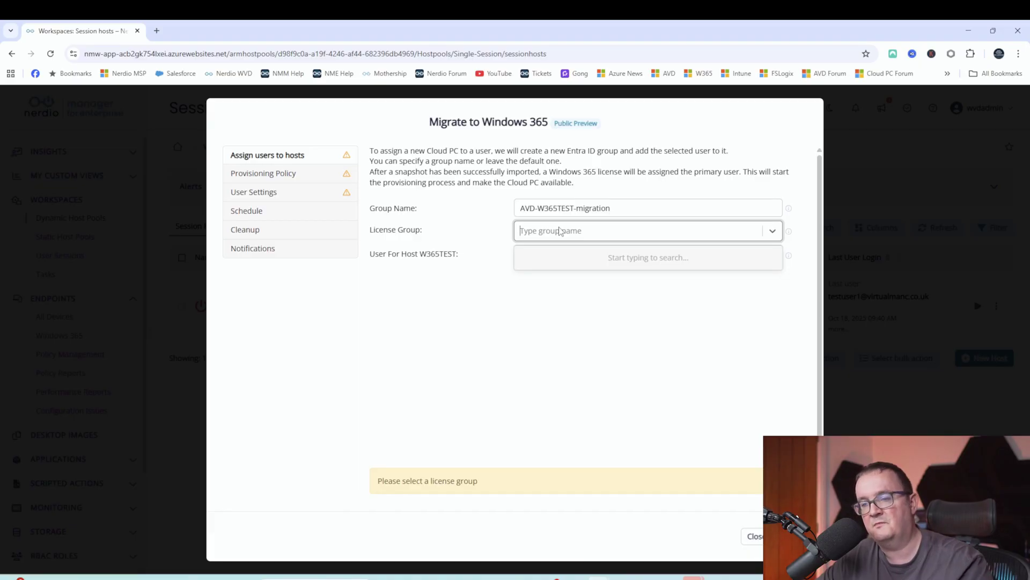
# Step: In admin.microsoft.com, view the groups assigned the Windows 365 Enterprise 4 vCPU, 16 GB, 128 GB licence
pyautogui.click(156, 30)
pyautogui.write('HTTP')
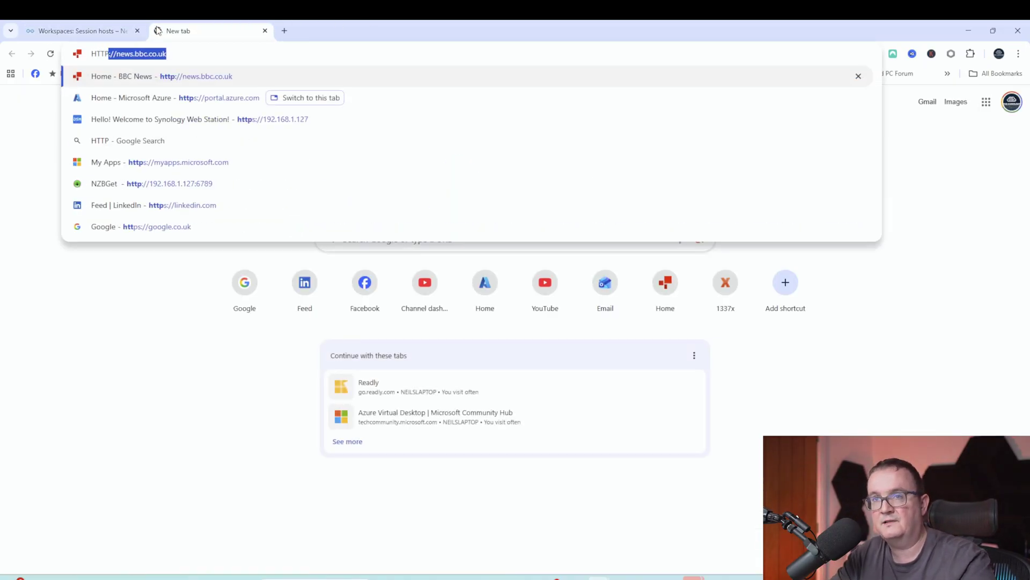
pyautogui.write('S://A')
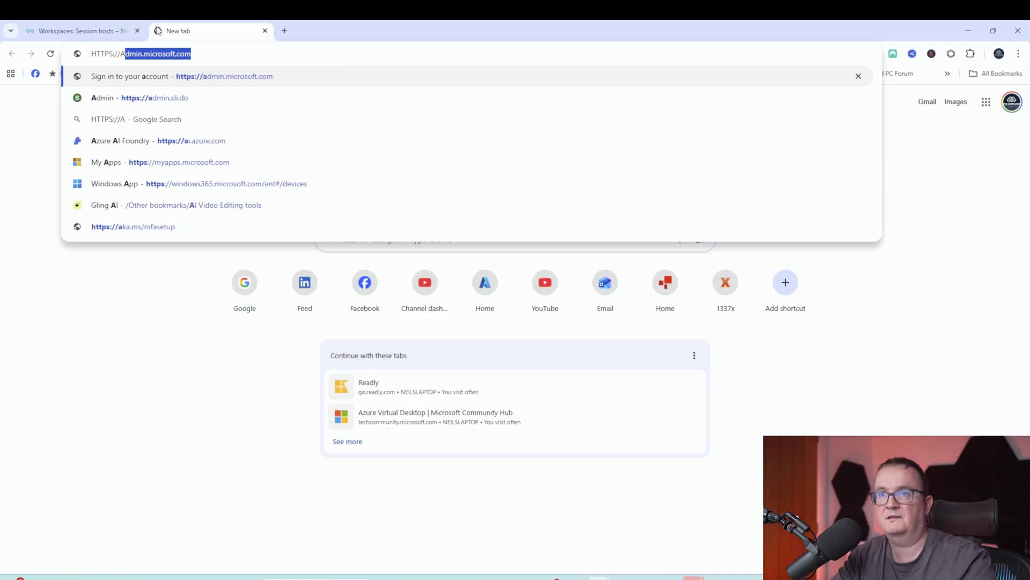
pyautogui.press('Return')
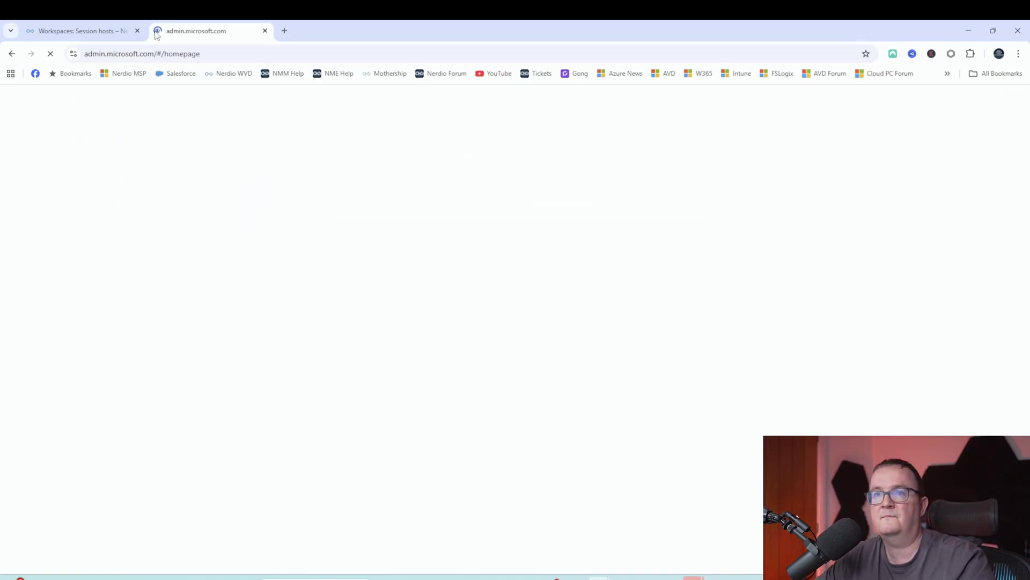
pyautogui.click(51, 251)
pyautogui.click(39, 287)
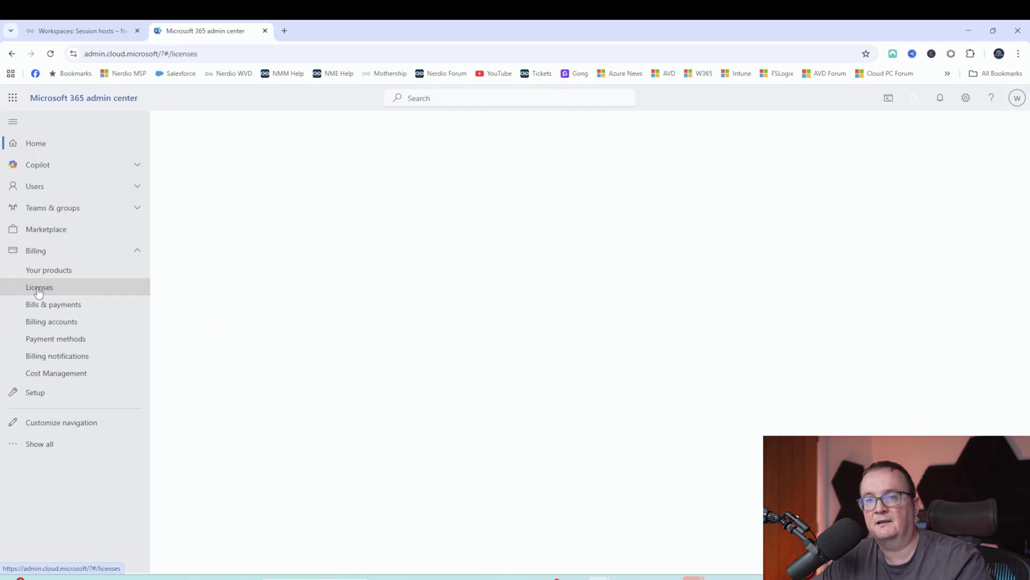
pyautogui.click(256, 220)
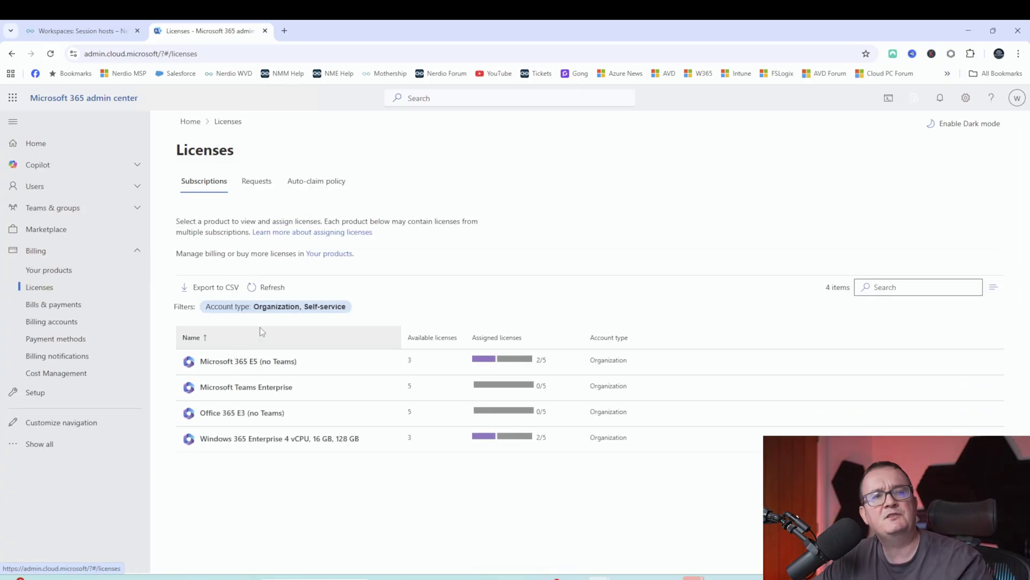
pyautogui.click(273, 439)
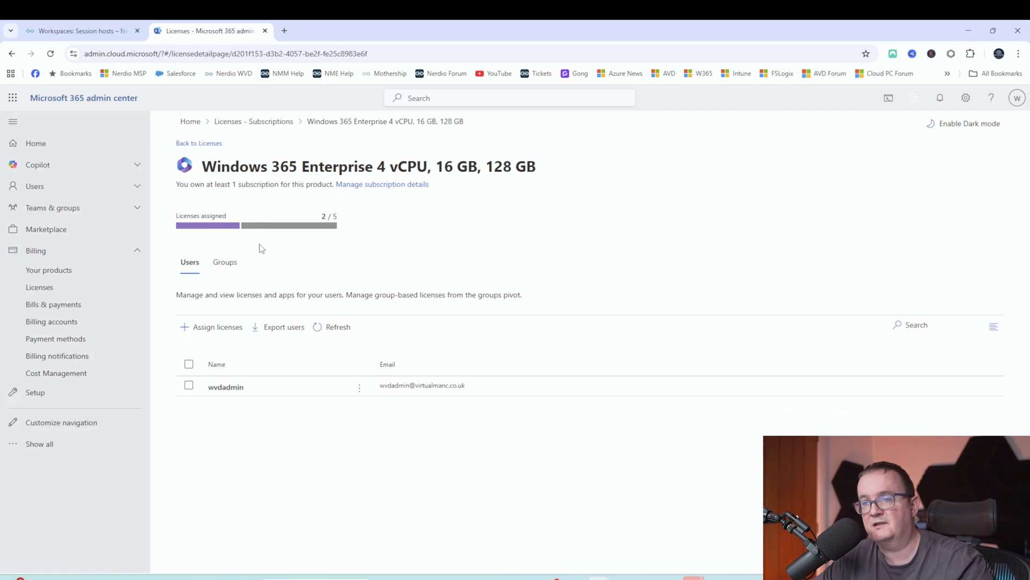
pyautogui.click(217, 264)
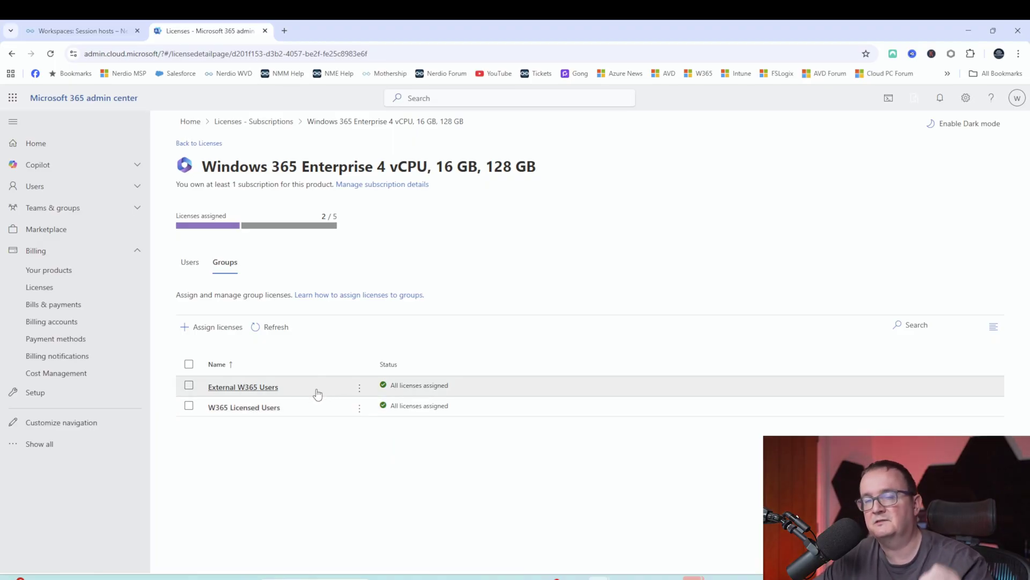
# Step: Back in Nerdio, search 'w365' and set the License Group to W365 Licensed Users
pyautogui.click(101, 23)
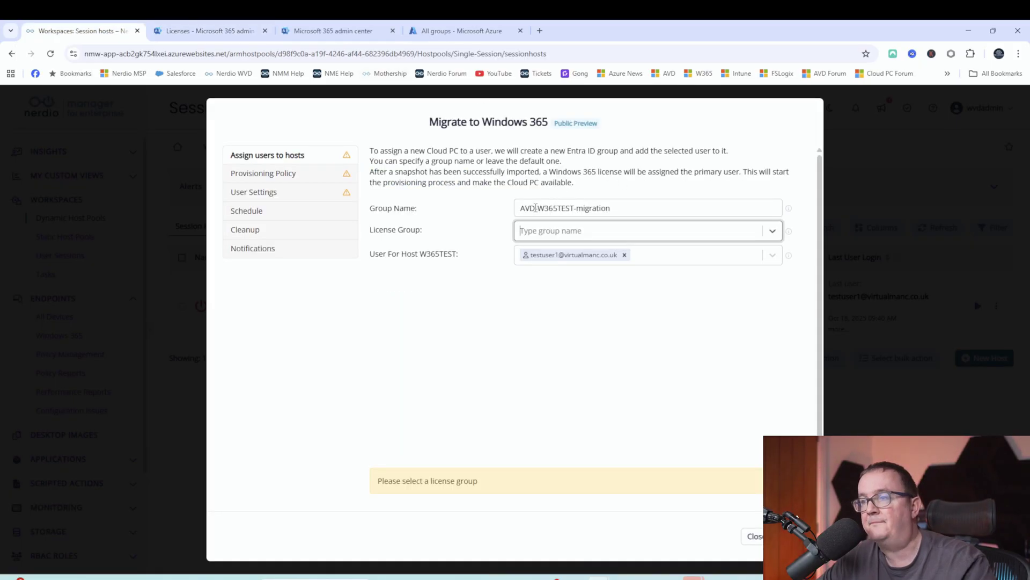
pyautogui.write('w365')
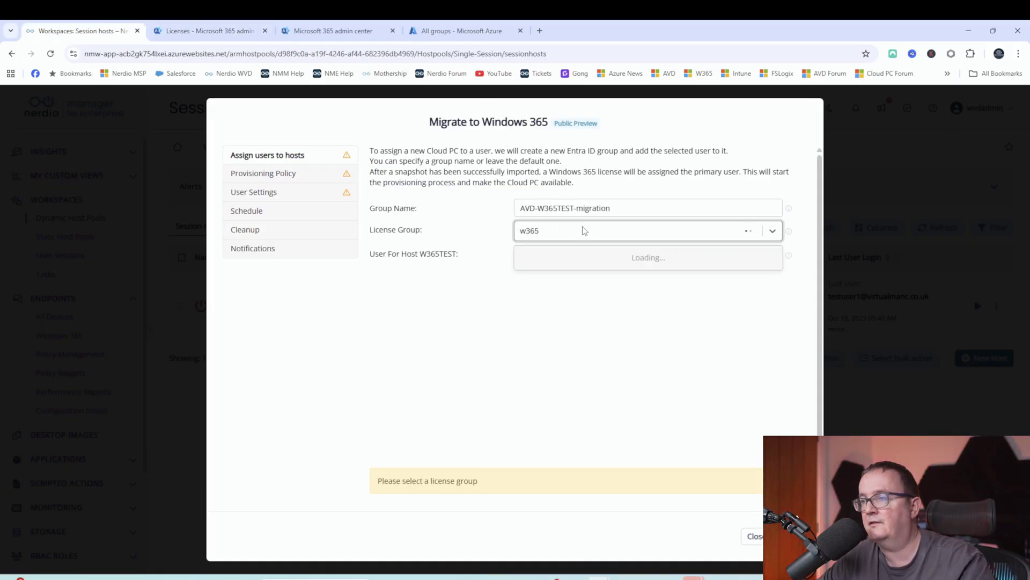
pyautogui.click(566, 258)
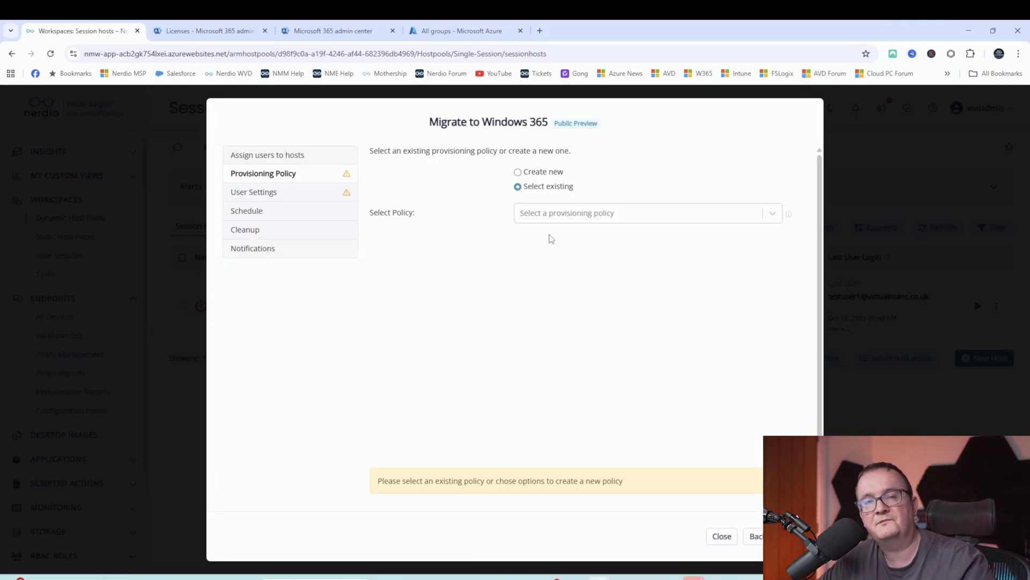
# Step: Glance at existing policies, then start a new policy with English (United States) as the language
pyautogui.click(575, 218)
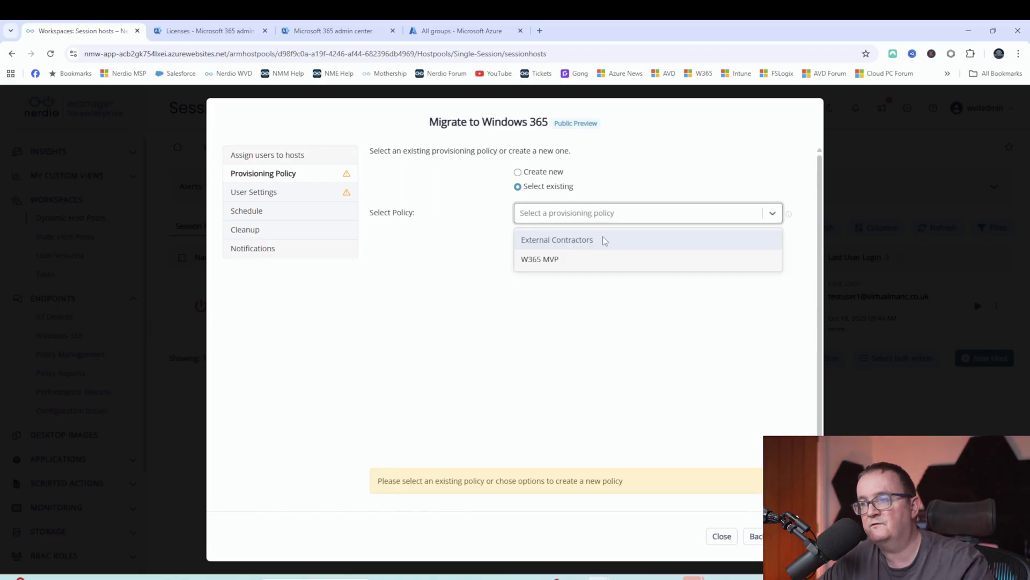
pyautogui.click(462, 229)
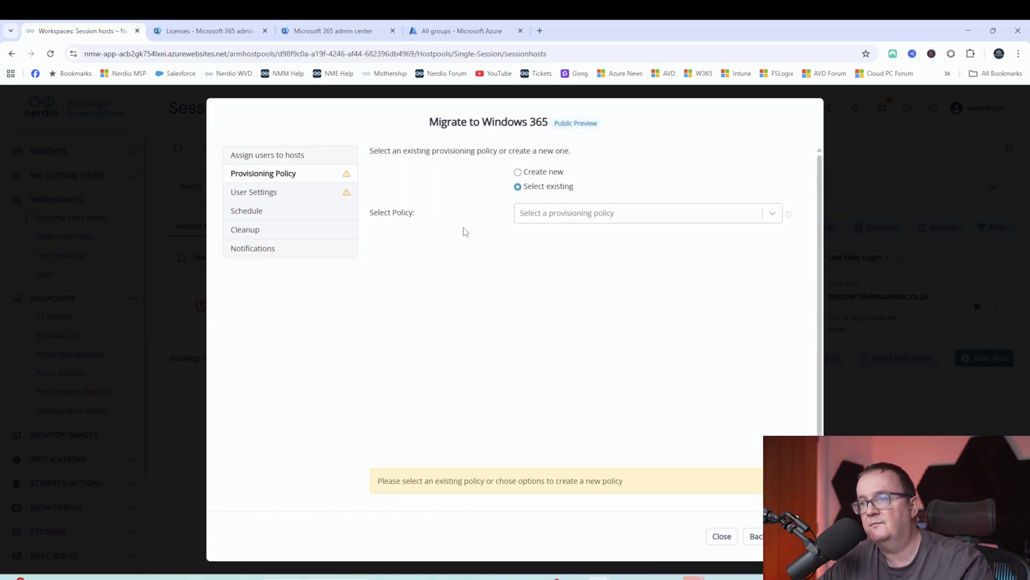
pyautogui.click(547, 173)
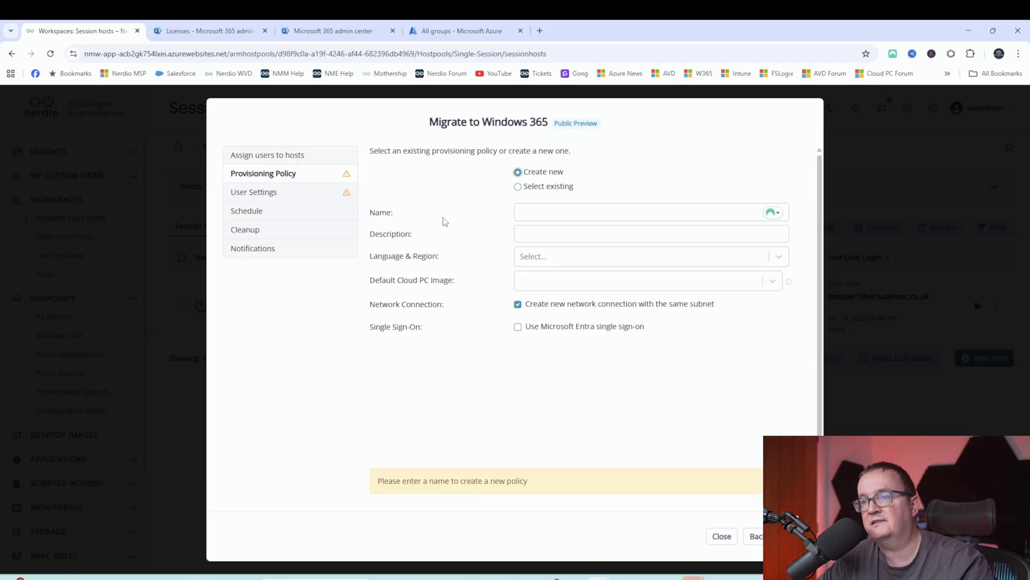
pyautogui.click(543, 256)
pyautogui.scroll(-2, 600, 352)
pyautogui.scroll(-1, 578, 347)
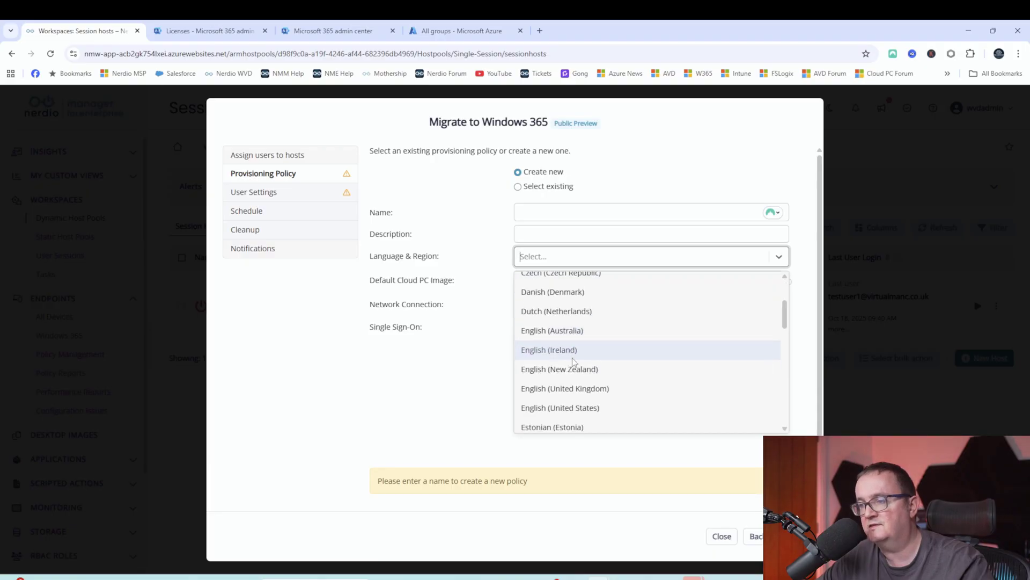
pyautogui.scroll(-1, 571, 337)
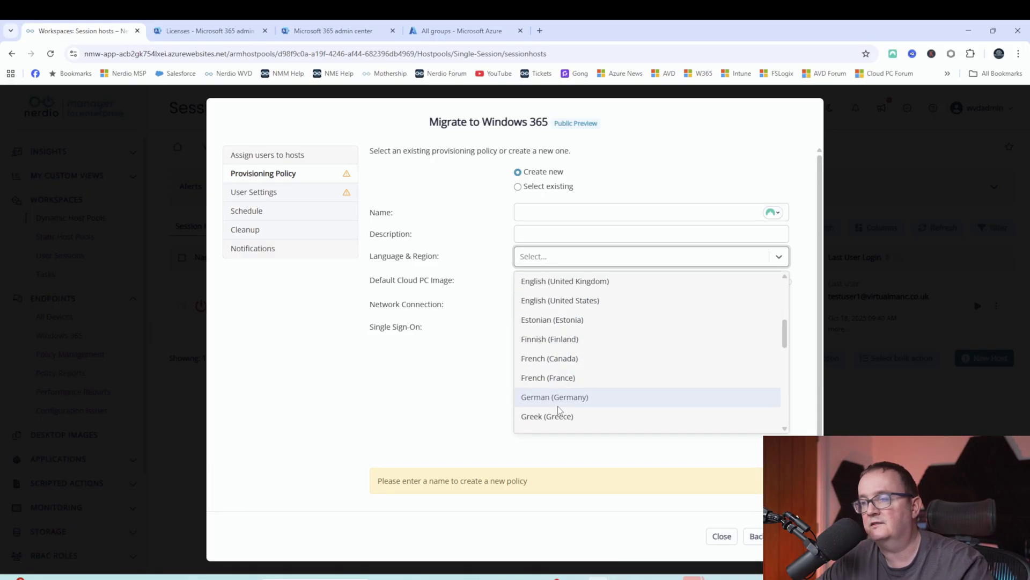
pyautogui.click(591, 304)
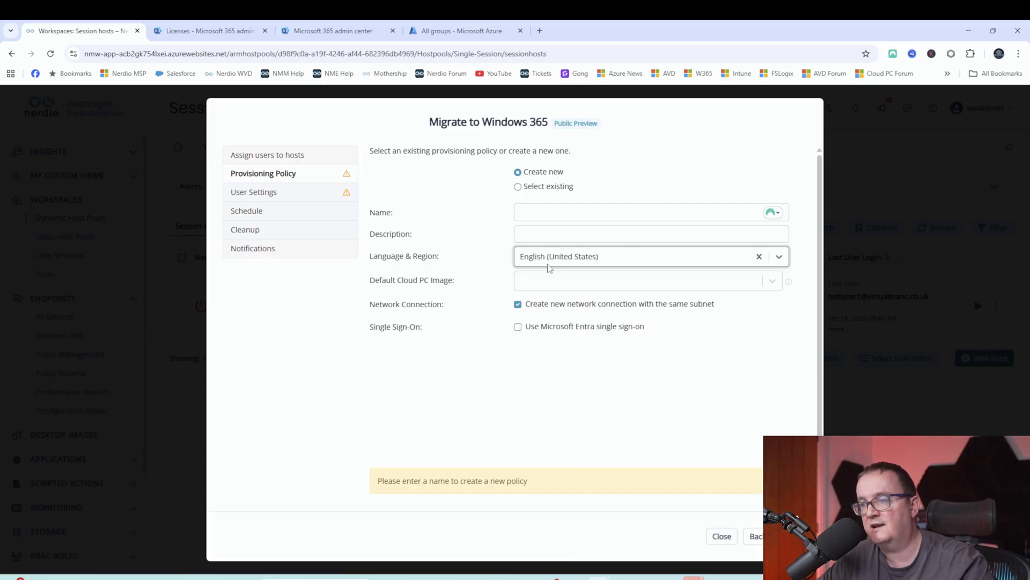
# Step: Browse the Cloud PC images and toggle Microsoft Entra single sign-on on and back off
pyautogui.click(567, 280)
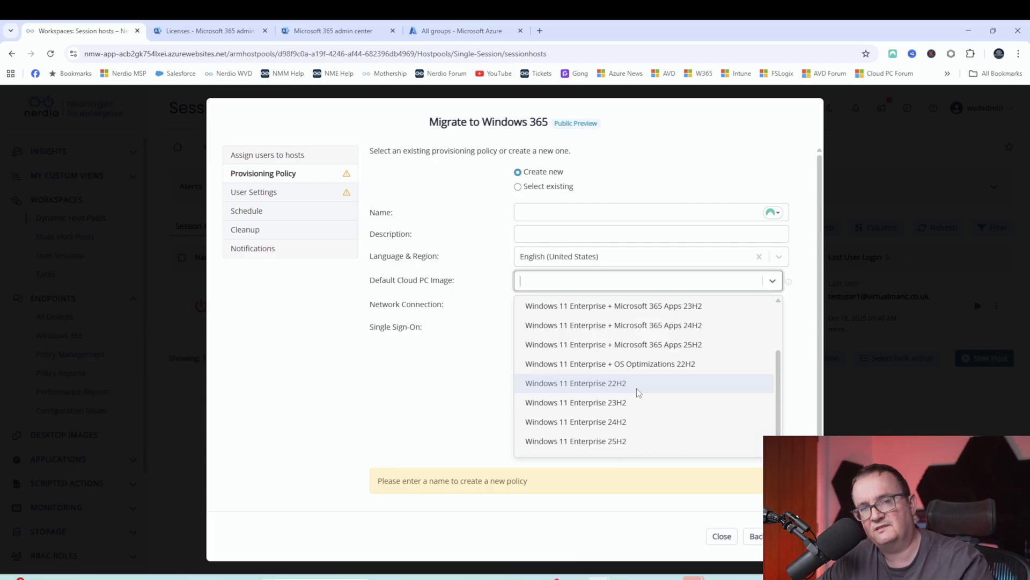
pyautogui.scroll(2, 637, 388)
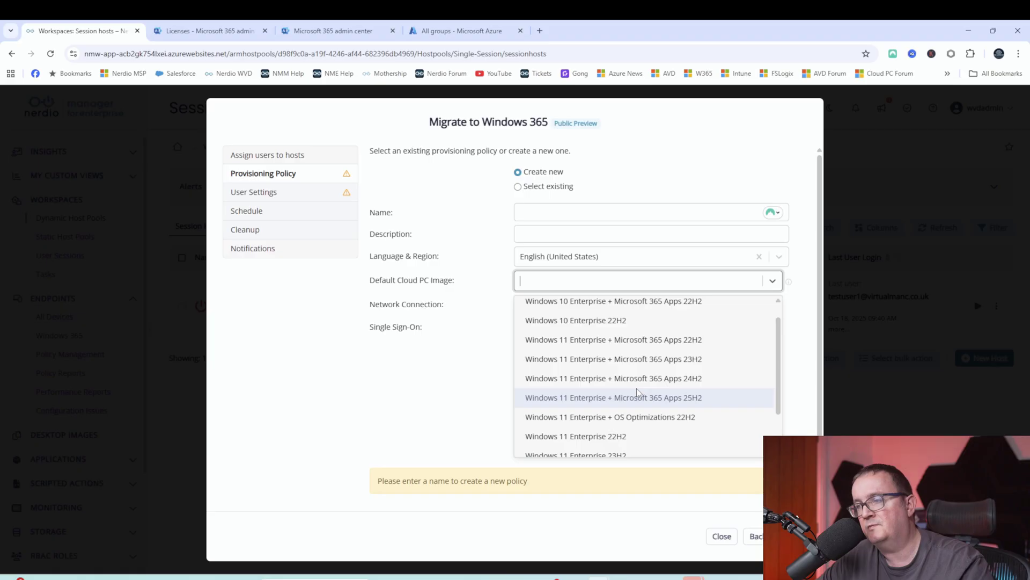
pyautogui.scroll(1, 637, 392)
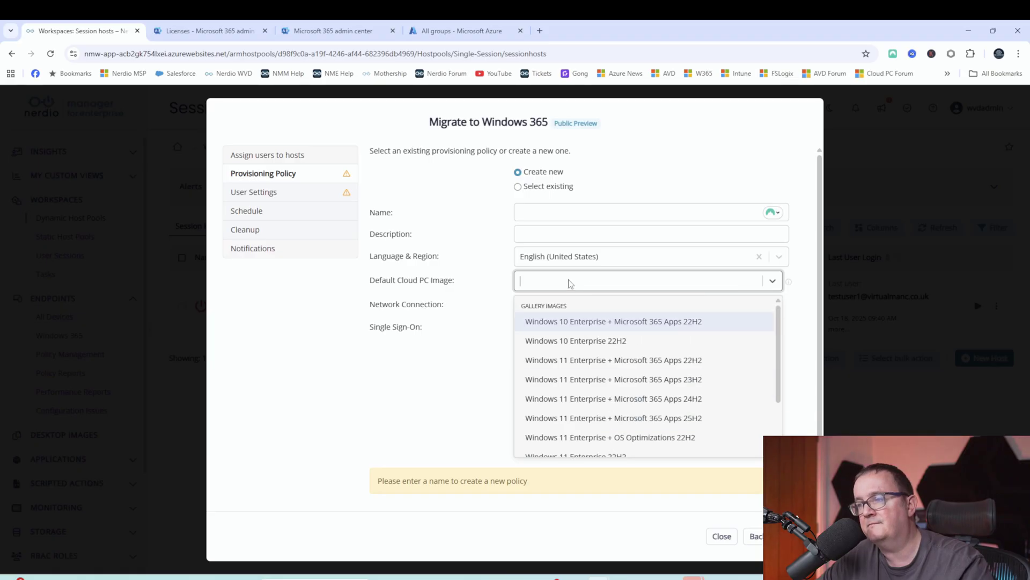
pyautogui.click(465, 304)
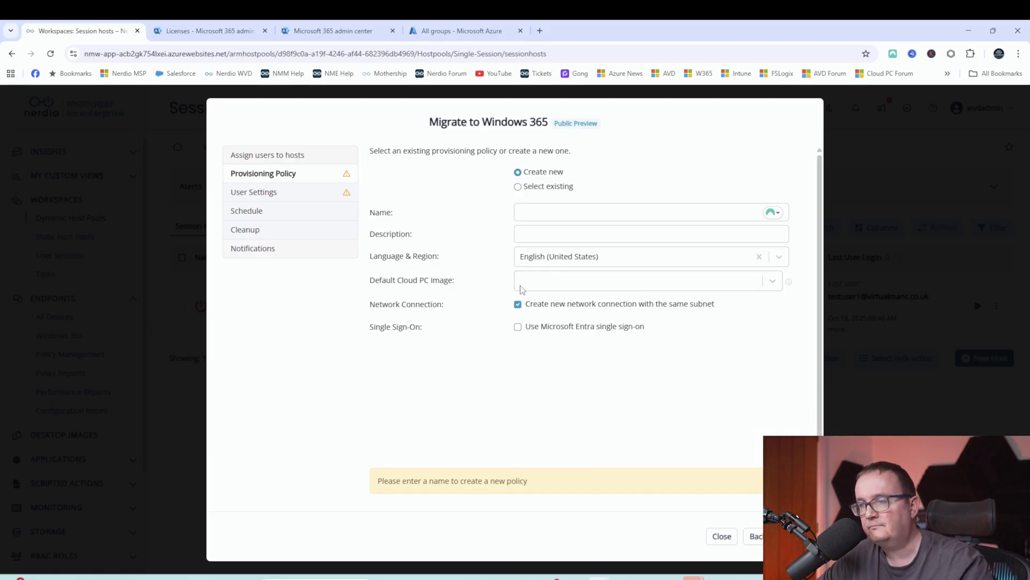
pyautogui.moveTo(553, 310)
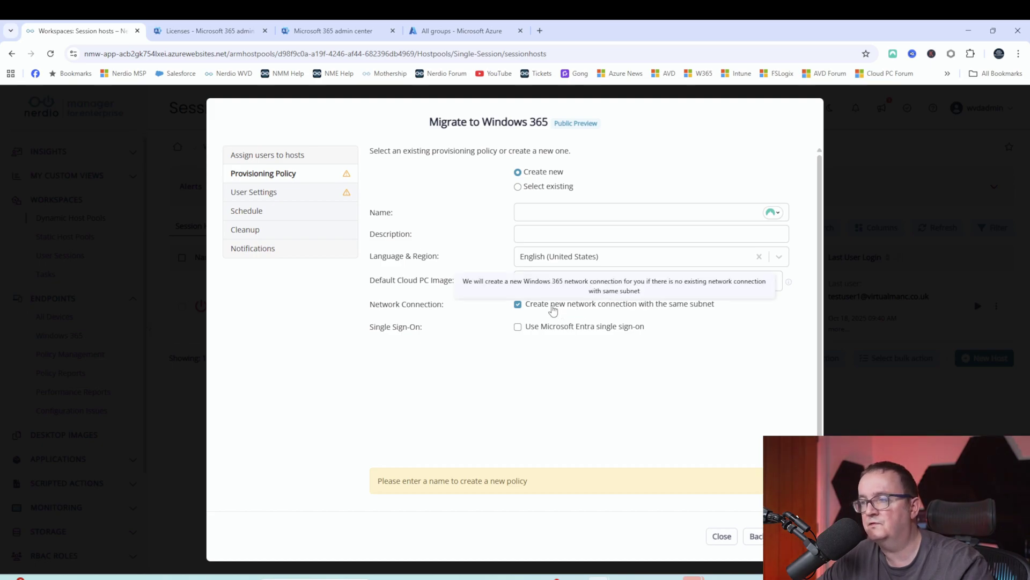
pyautogui.click(540, 331)
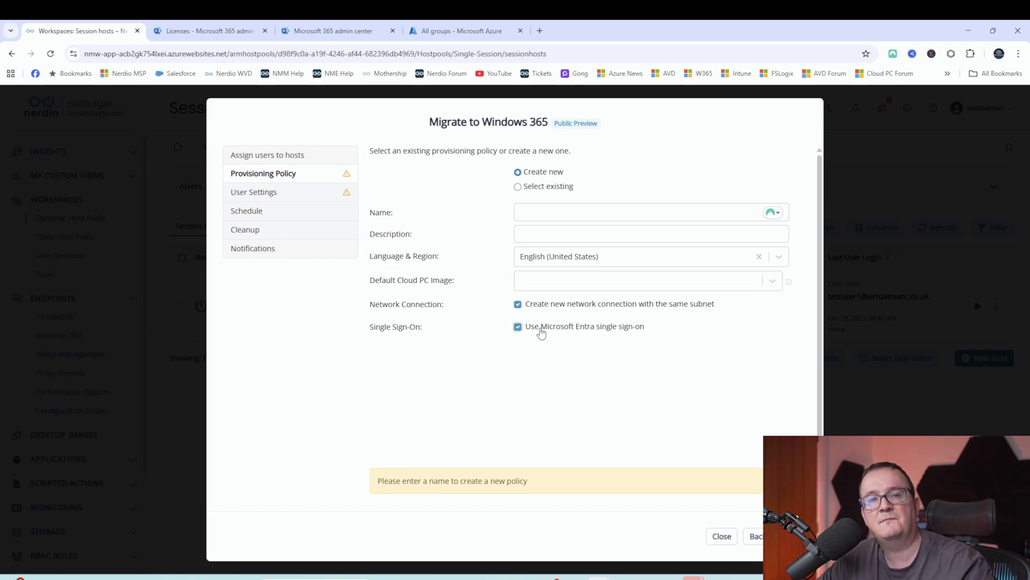
pyautogui.click(518, 327)
# Step: Switch back to Select existing and choose the W365 MVP provisioning policy
pyautogui.click(519, 186)
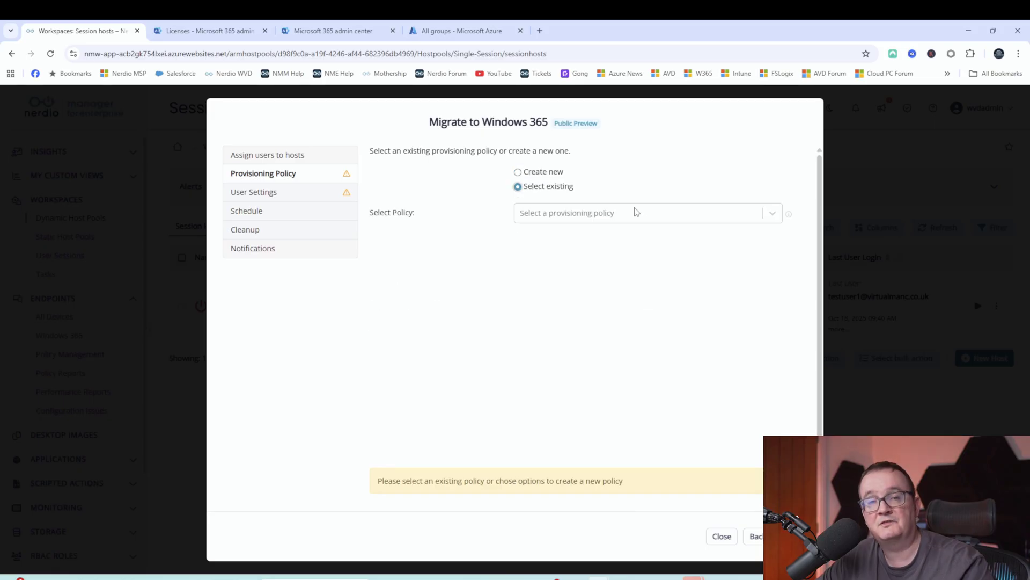
pyautogui.click(639, 219)
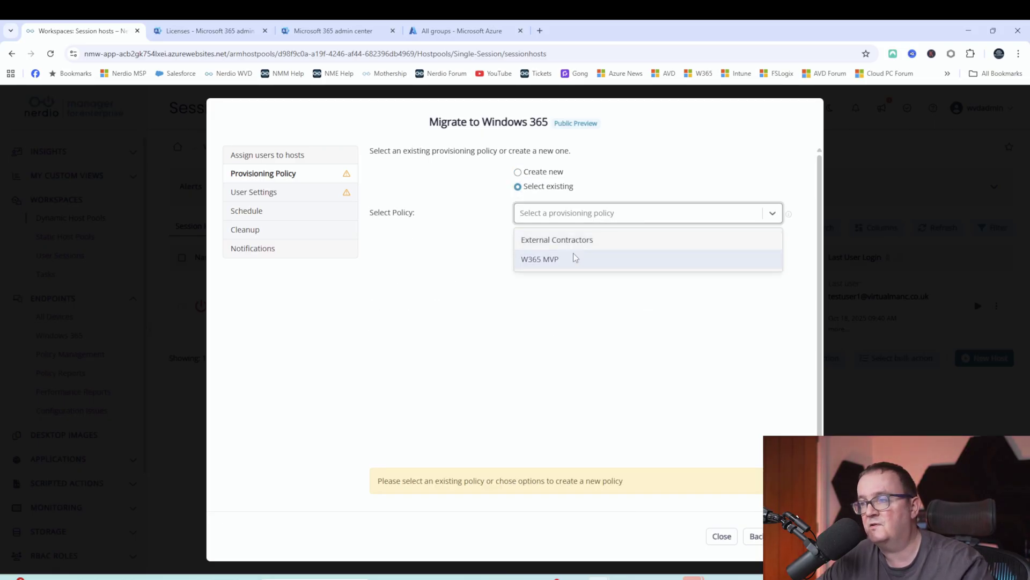
pyautogui.click(552, 258)
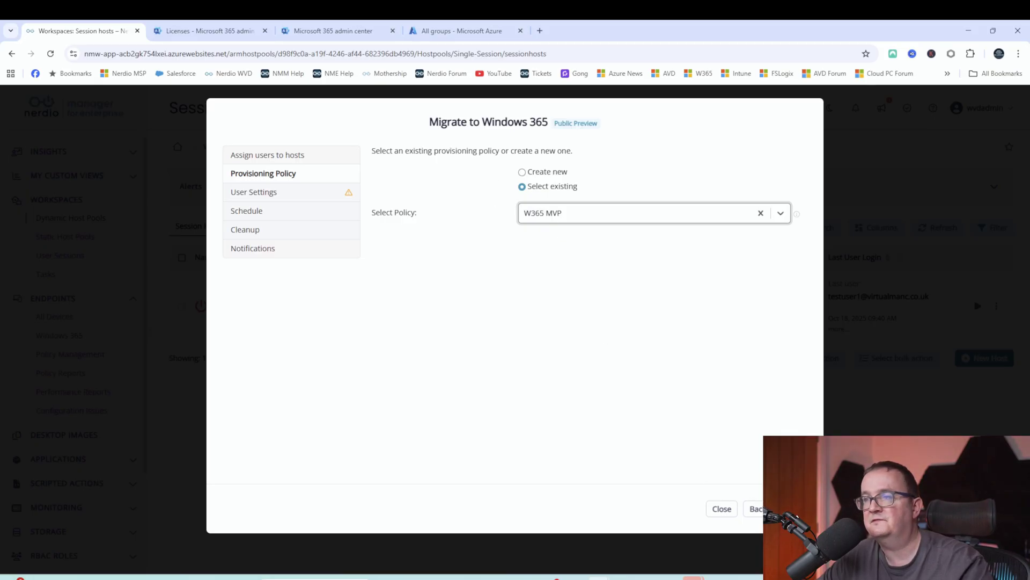
# Step: On User Settings, try new settings allowing user restore with a 24-hour backup frequency
pyautogui.click(793, 508)
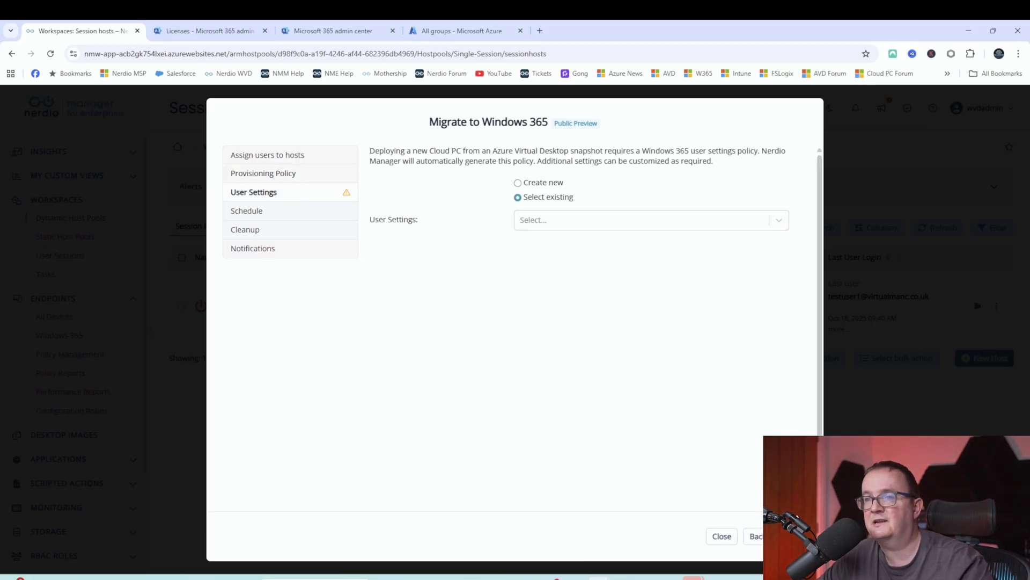
pyautogui.click(543, 219)
pyautogui.click(544, 219)
pyautogui.click(543, 183)
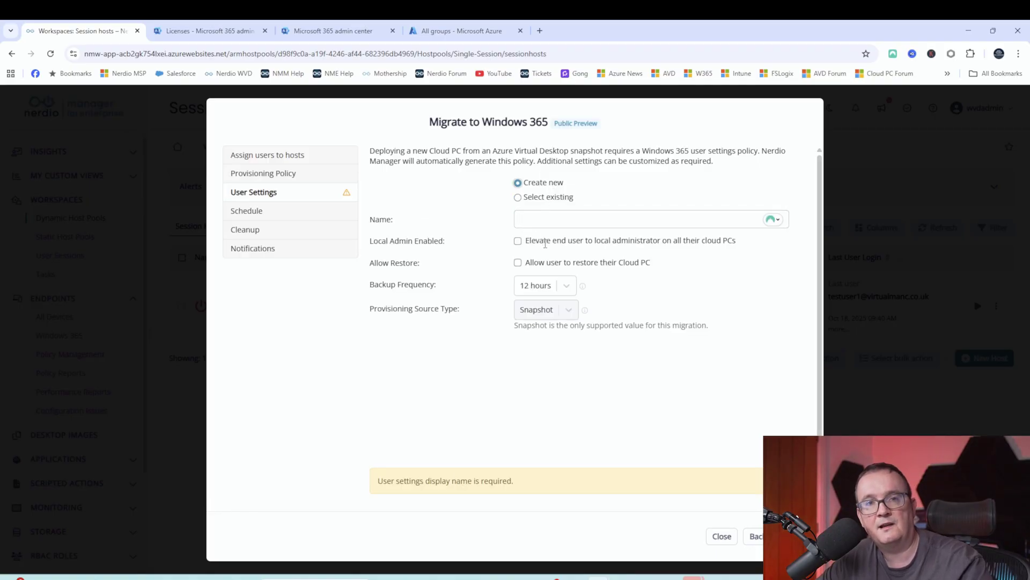
pyautogui.click(519, 263)
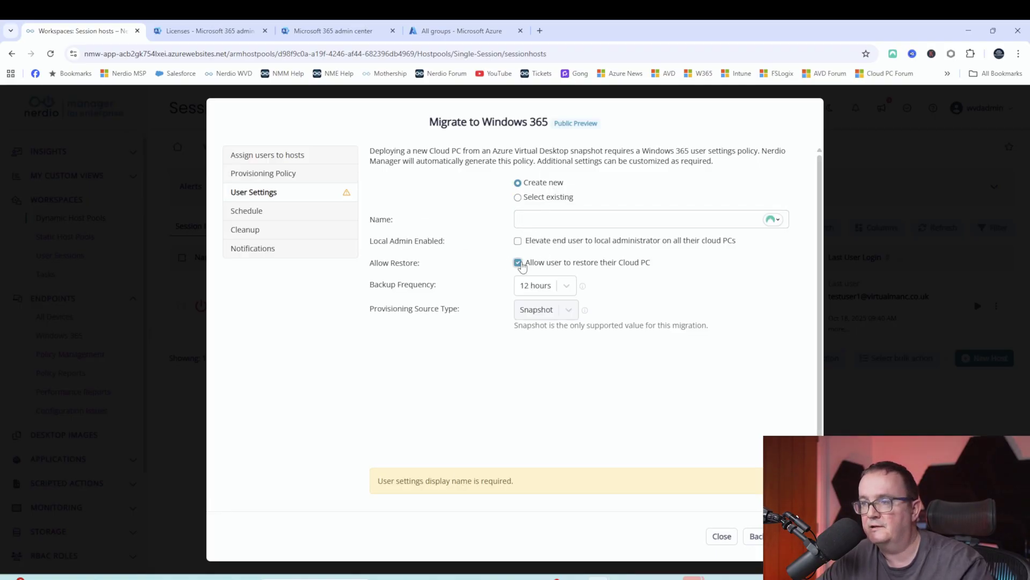
pyautogui.click(560, 286)
pyautogui.click(531, 389)
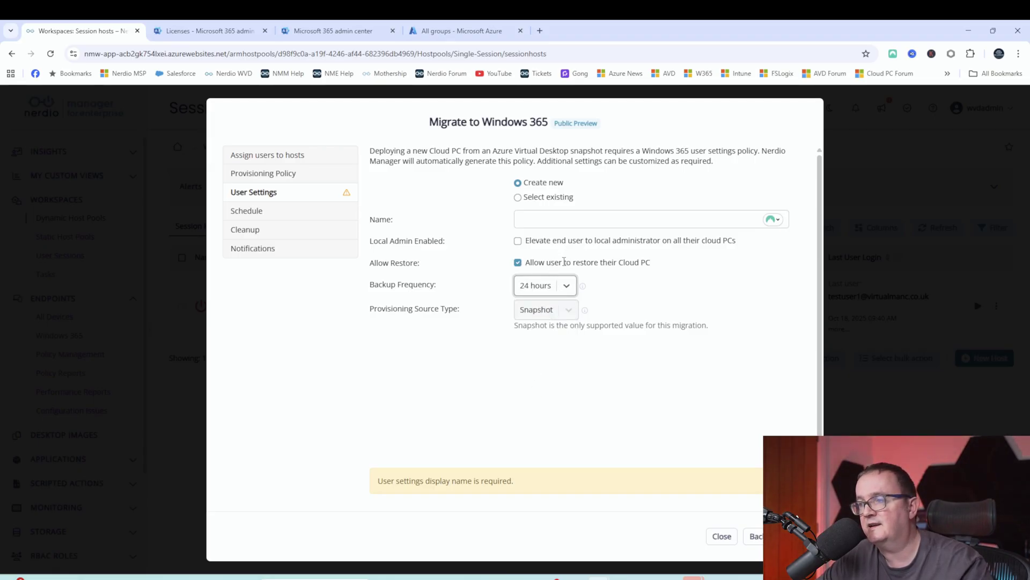
# Step: Switch to Select existing and choose the 'test' user settings policy
pyautogui.click(528, 198)
pyautogui.click(539, 221)
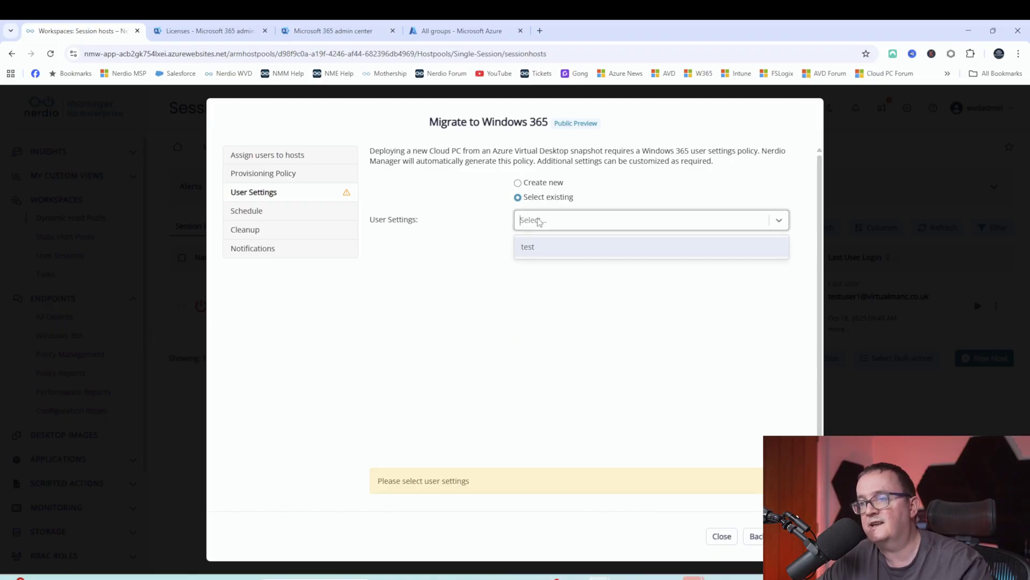
pyautogui.click(540, 247)
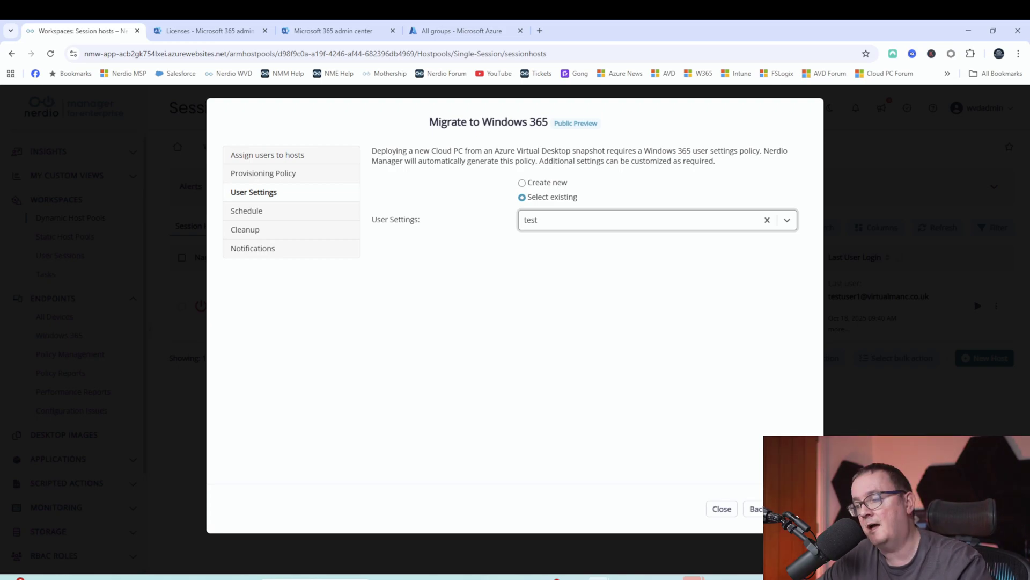
# Step: On the Schedule step, try a 12 a.m. start time, then disable scheduling entirely
pyautogui.click(788, 508)
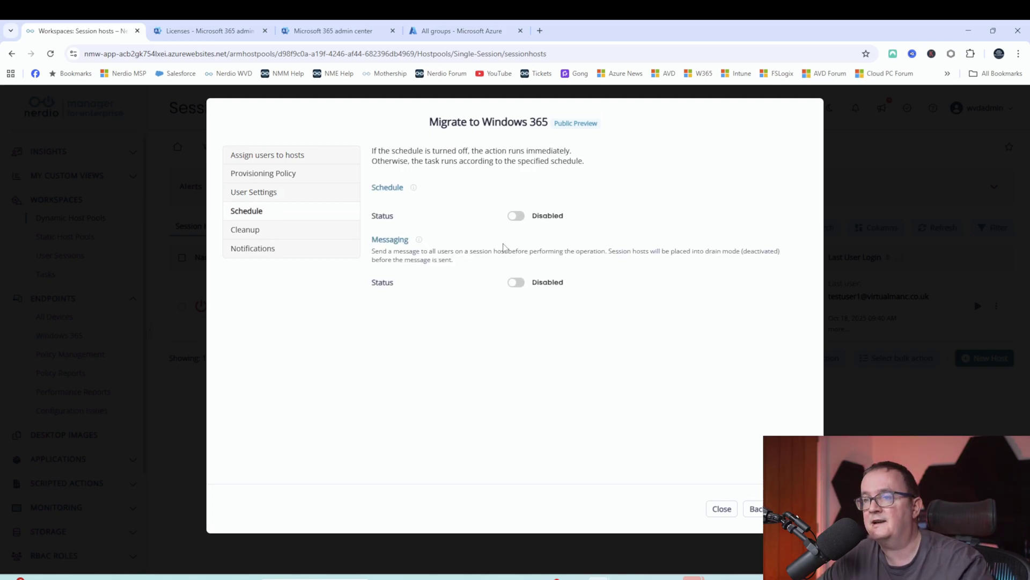
pyautogui.click(515, 217)
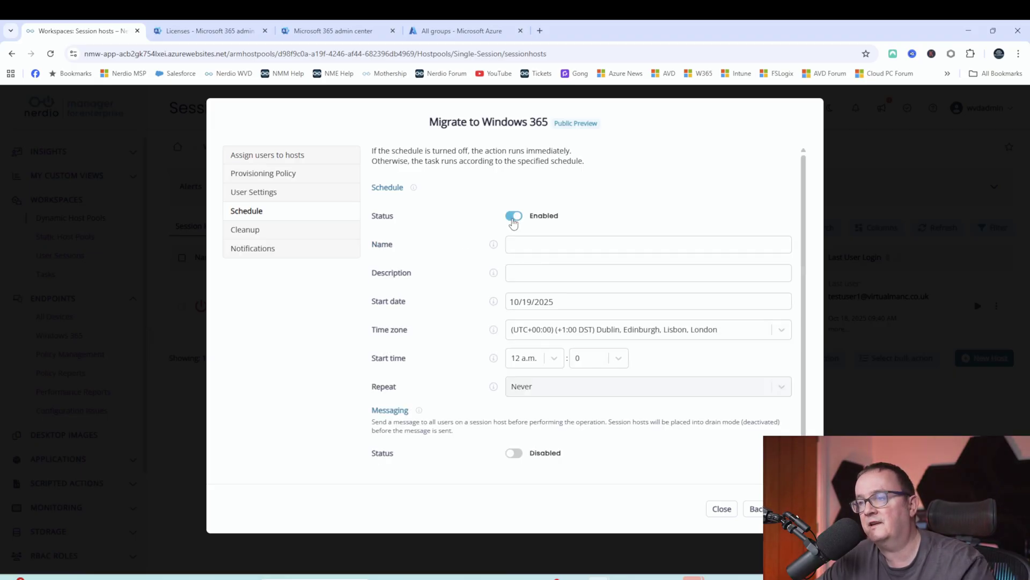
pyautogui.click(528, 365)
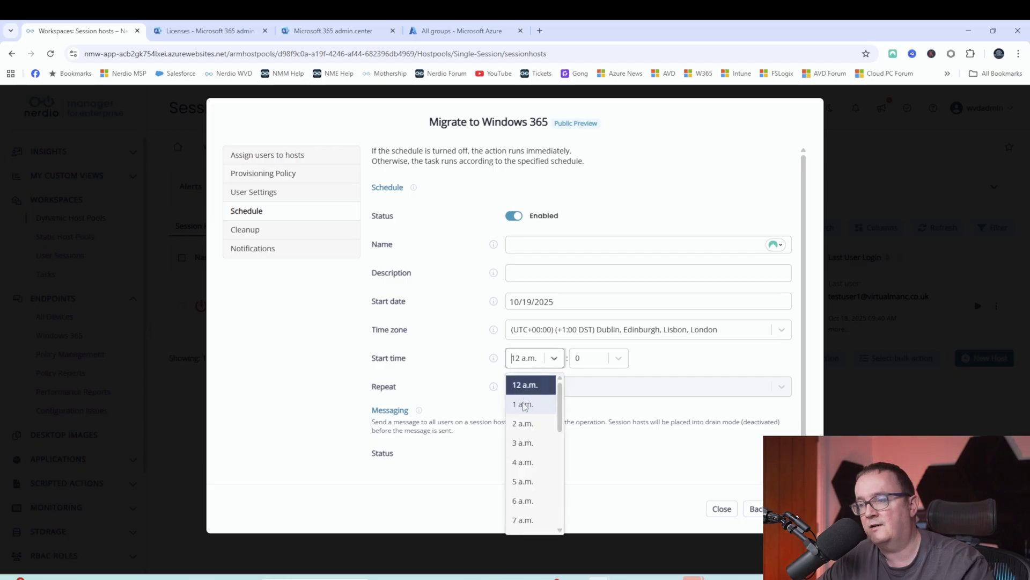
pyautogui.scroll(-4, 534, 435)
pyautogui.scroll(-3, 535, 461)
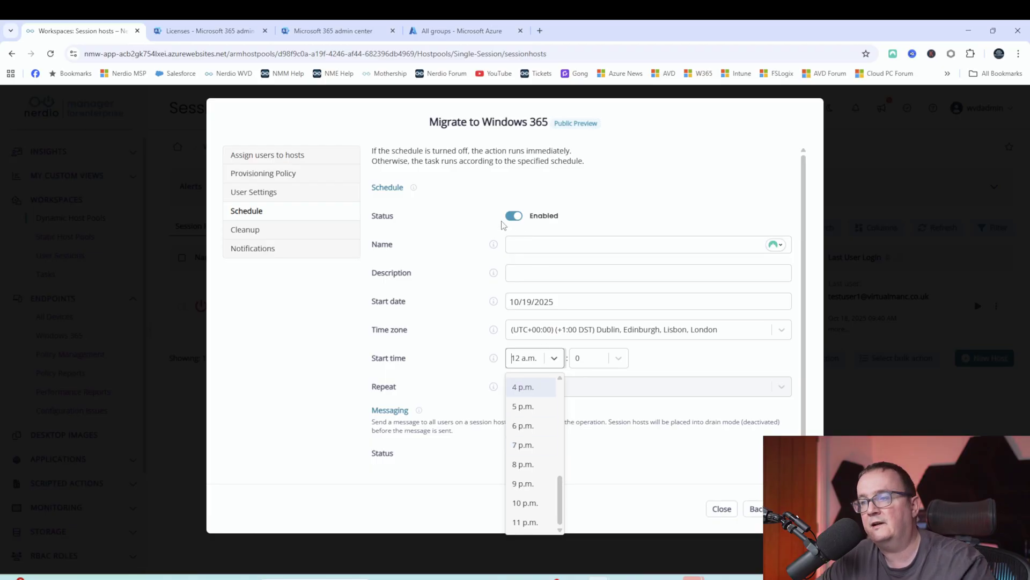
pyautogui.click(483, 220)
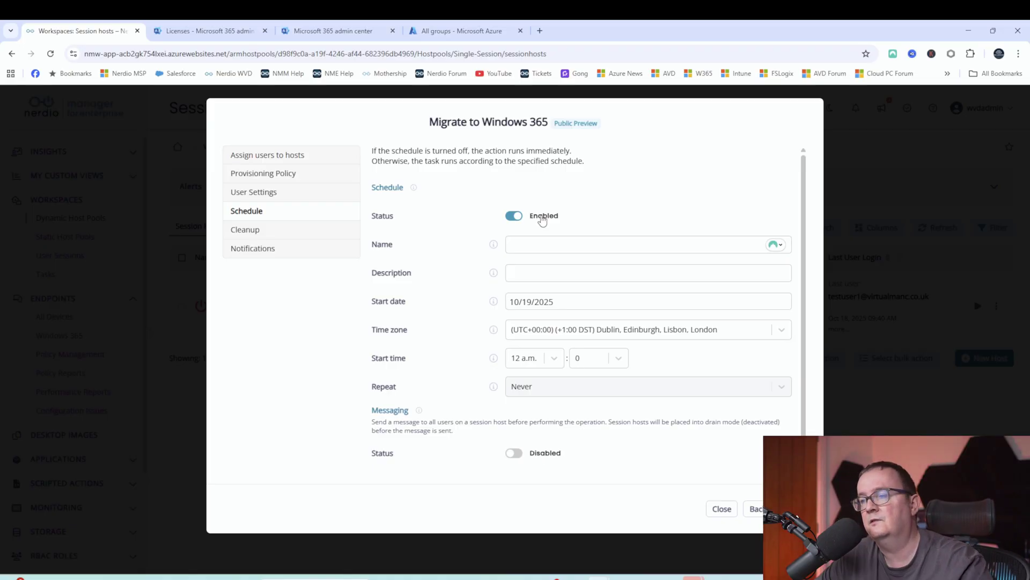
pyautogui.click(514, 217)
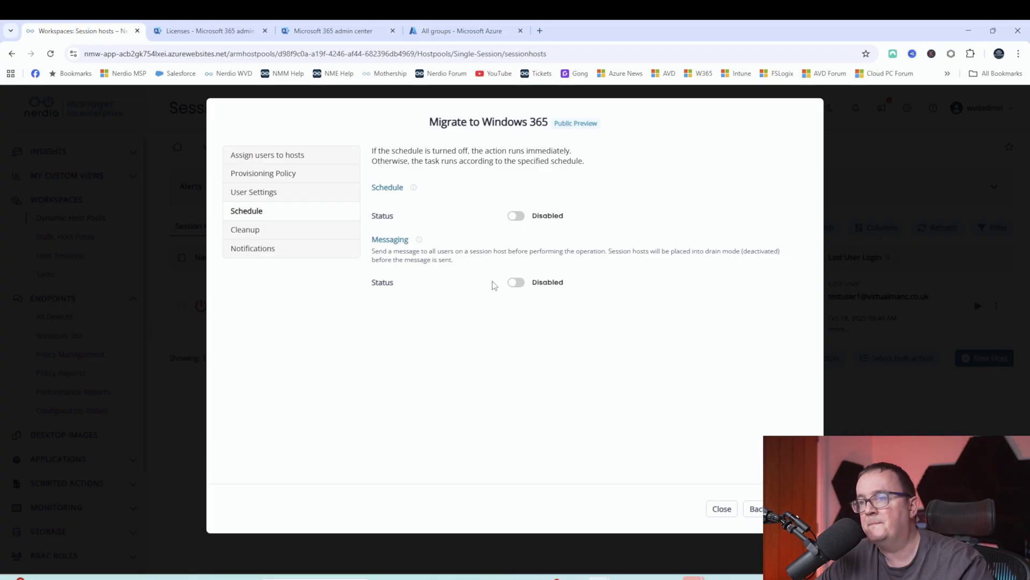
# Step: Try Messaging with a 30 min delay, turn it back off, and scroll down to Cleanup
pyautogui.click(516, 283)
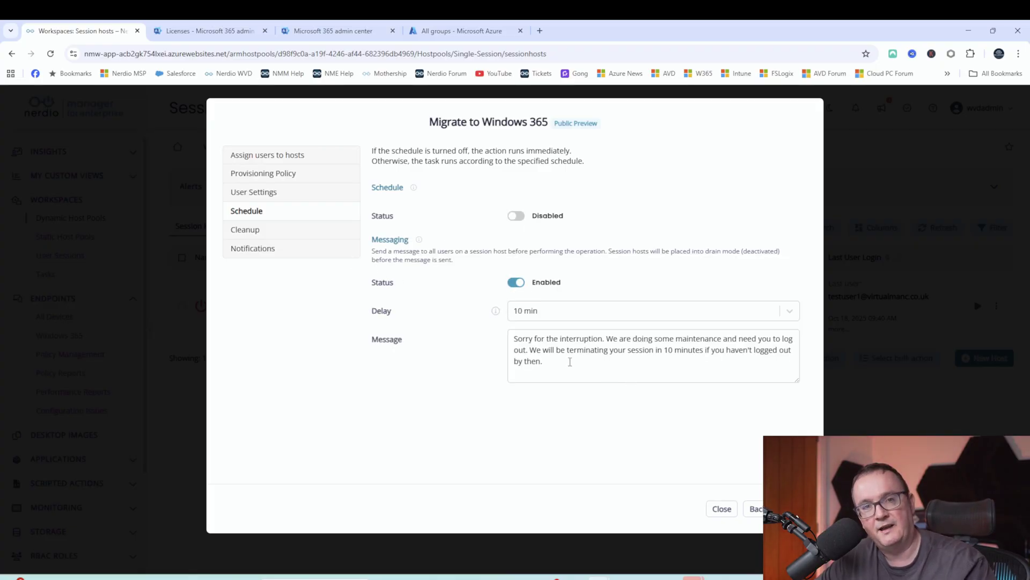
pyautogui.click(591, 312)
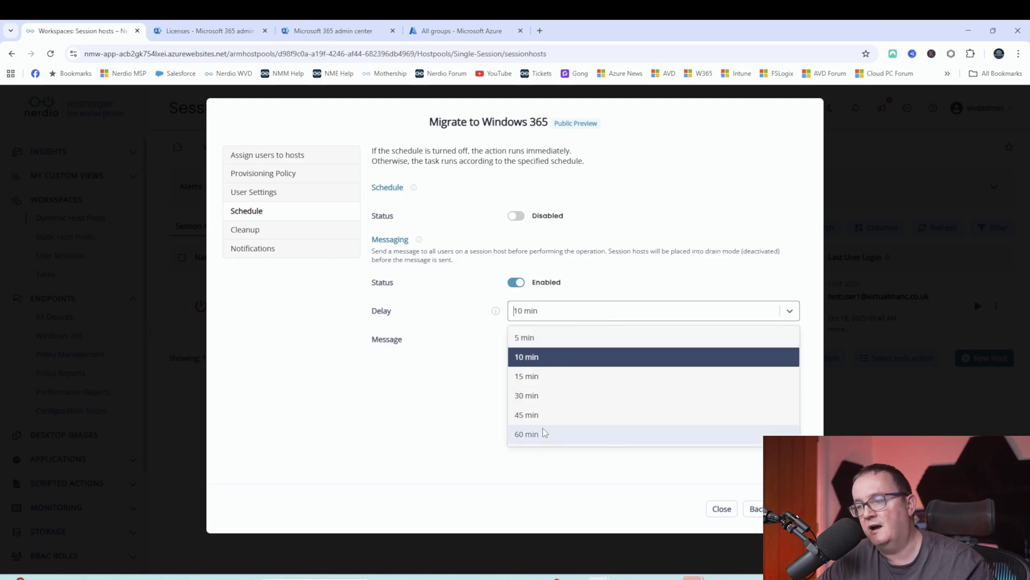
pyautogui.click(540, 400)
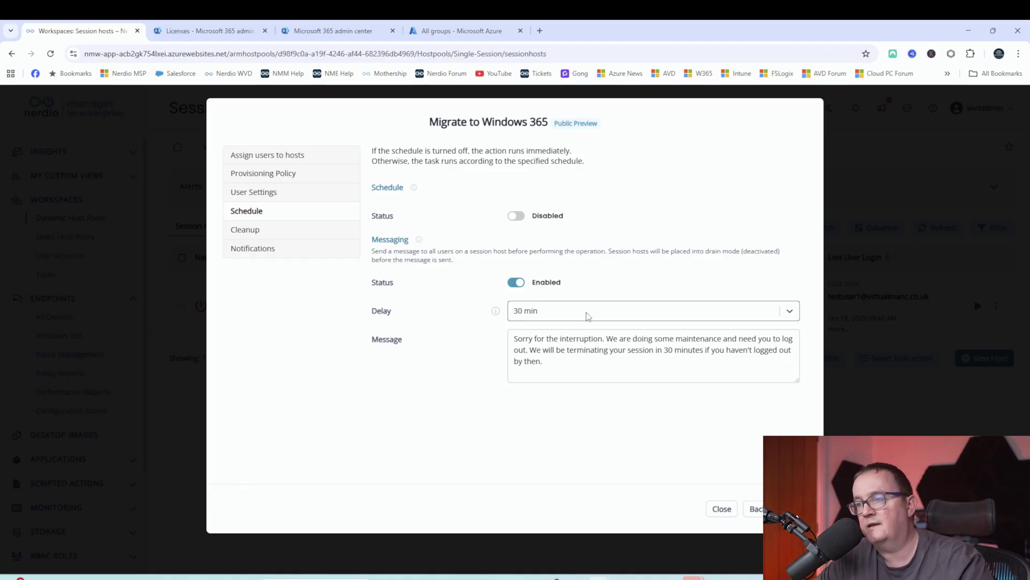
pyautogui.click(517, 283)
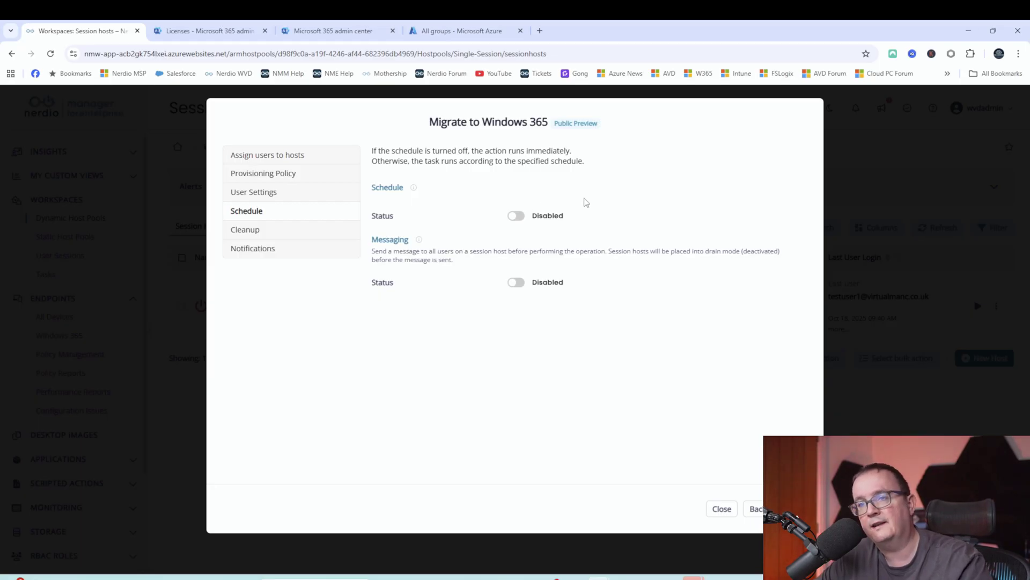
pyautogui.scroll(-3, 572, 245)
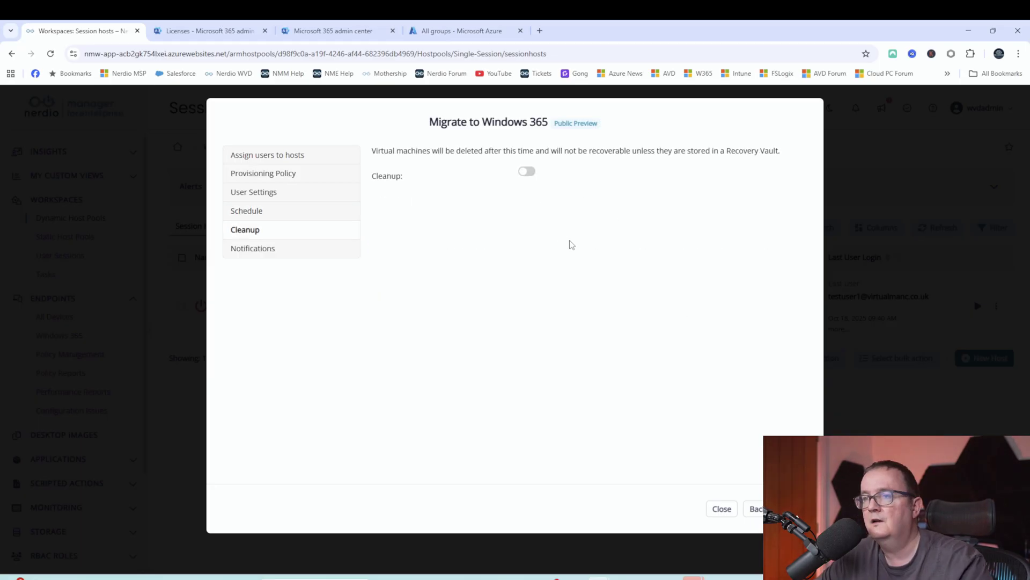
pyautogui.click(526, 171)
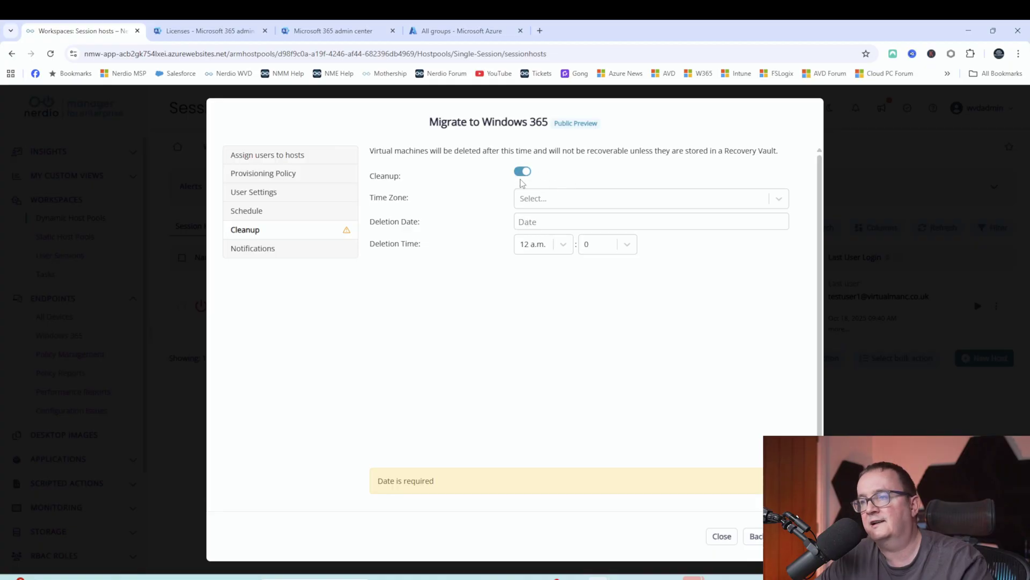
pyautogui.click(568, 199)
pyautogui.click(440, 237)
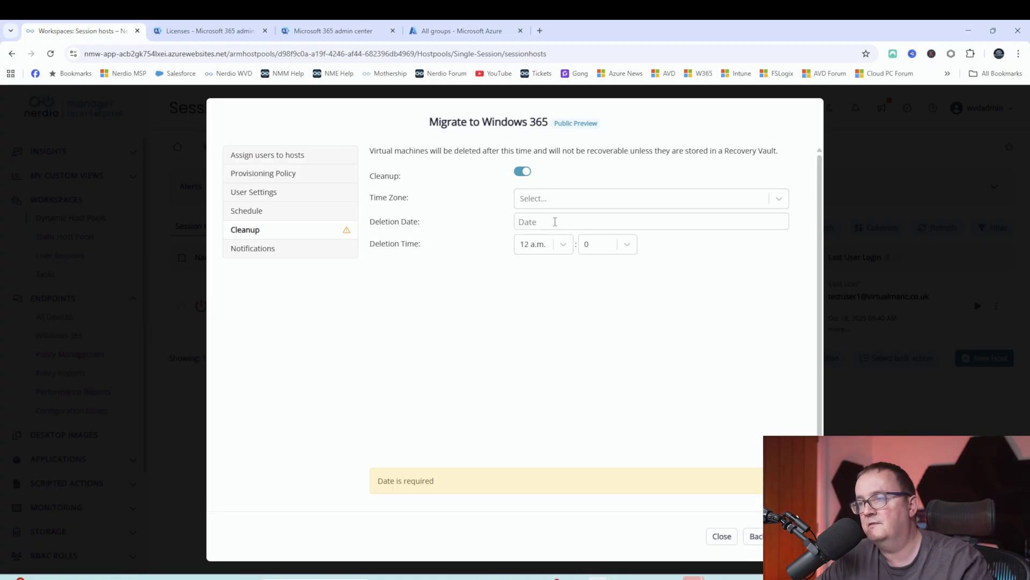
pyautogui.click(555, 222)
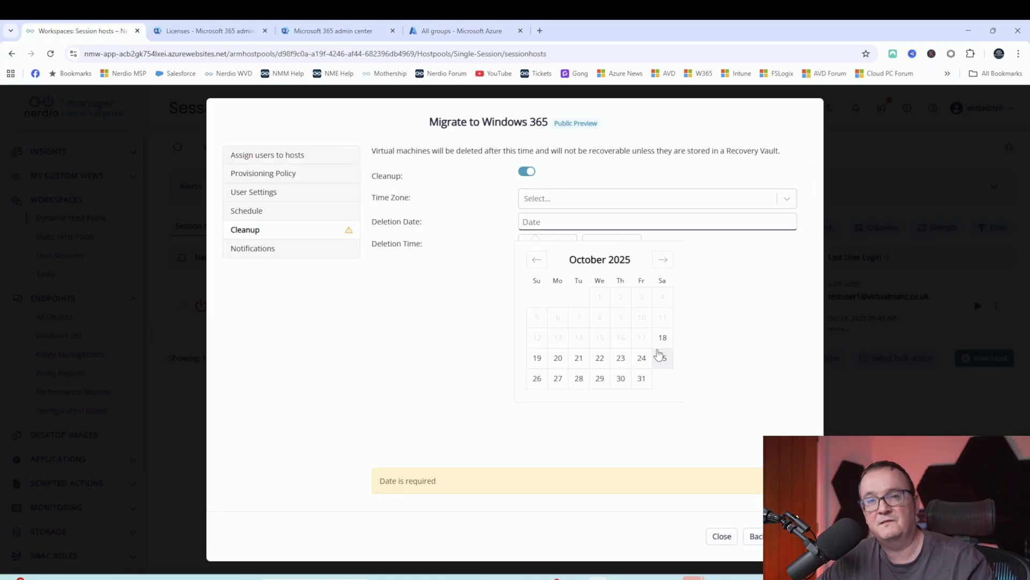
pyautogui.click(688, 338)
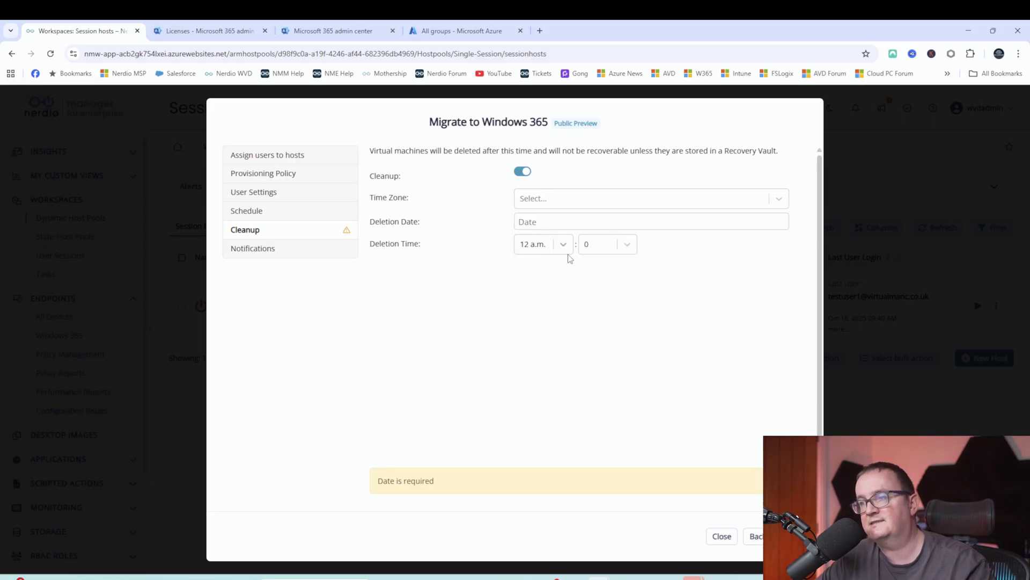
pyautogui.click(523, 171)
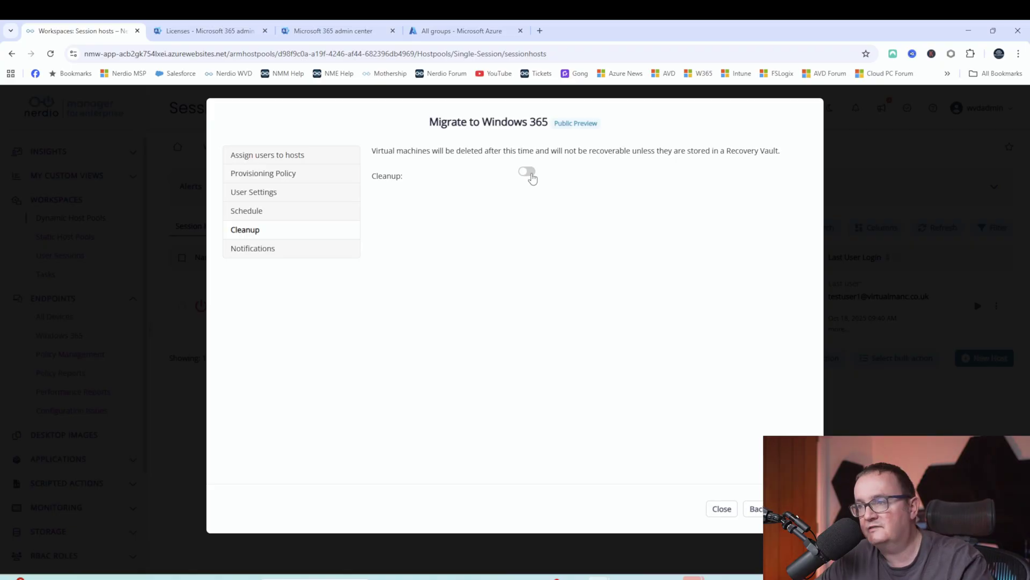
pyautogui.click(528, 173)
pyautogui.click(528, 173)
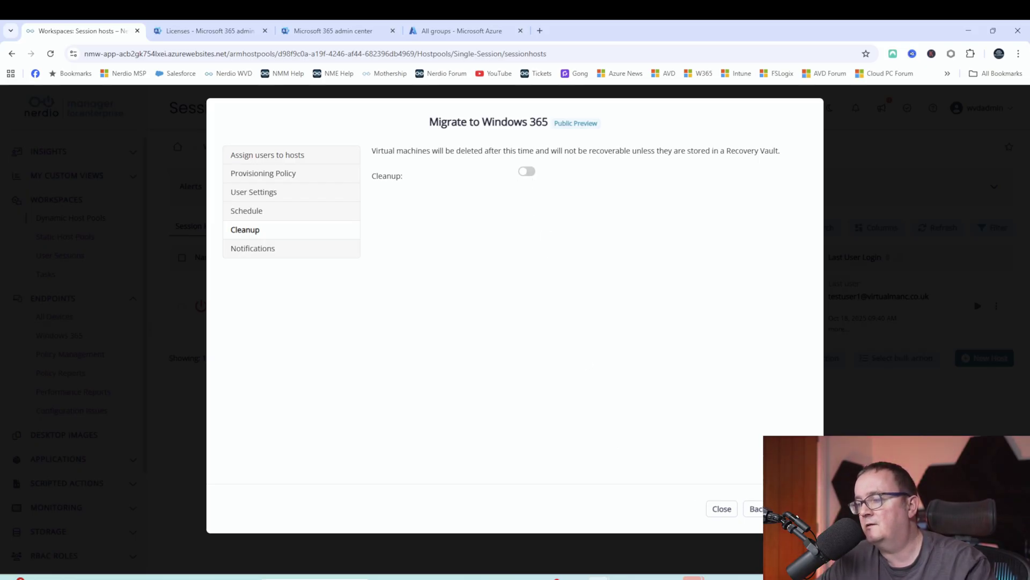
# Step: Append '. Any issues please contact the helpdesk' to the completion message, keep end-user notification off, and submit the migration
pyautogui.click(788, 509)
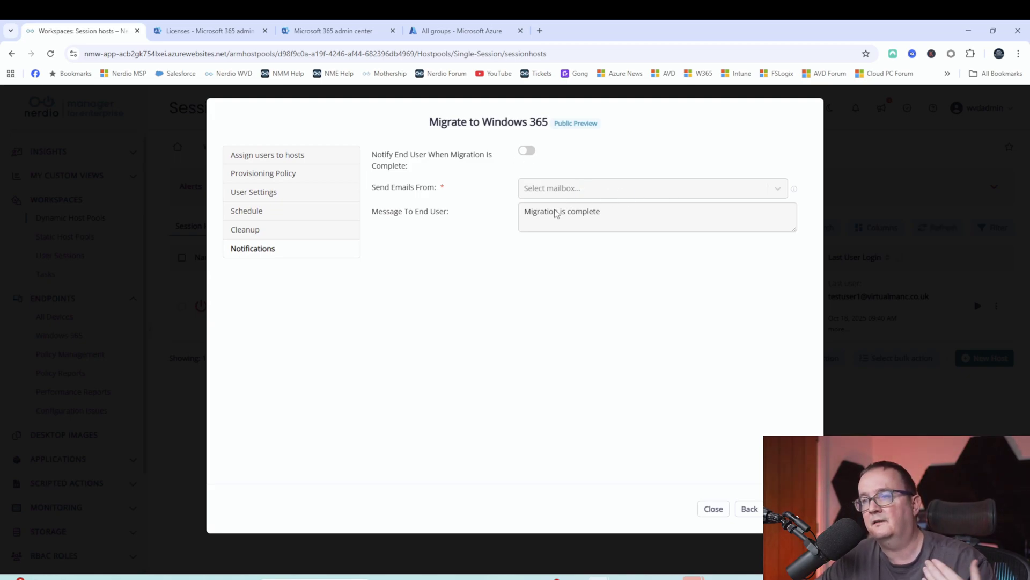
pyautogui.click(523, 151)
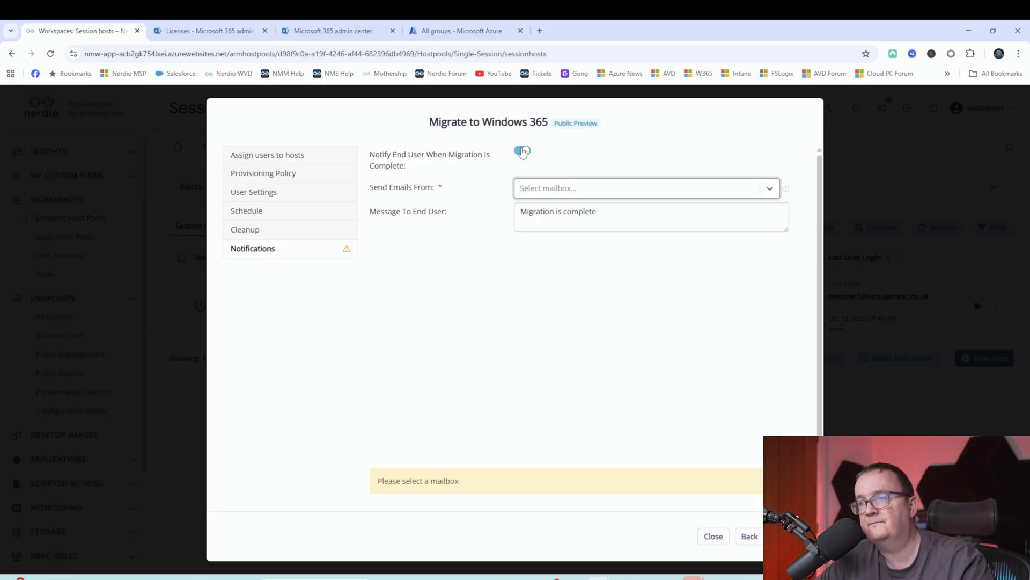
pyautogui.moveTo(369, 154); pyautogui.dragTo(466, 154)
pyautogui.click(502, 154)
pyautogui.click(528, 152)
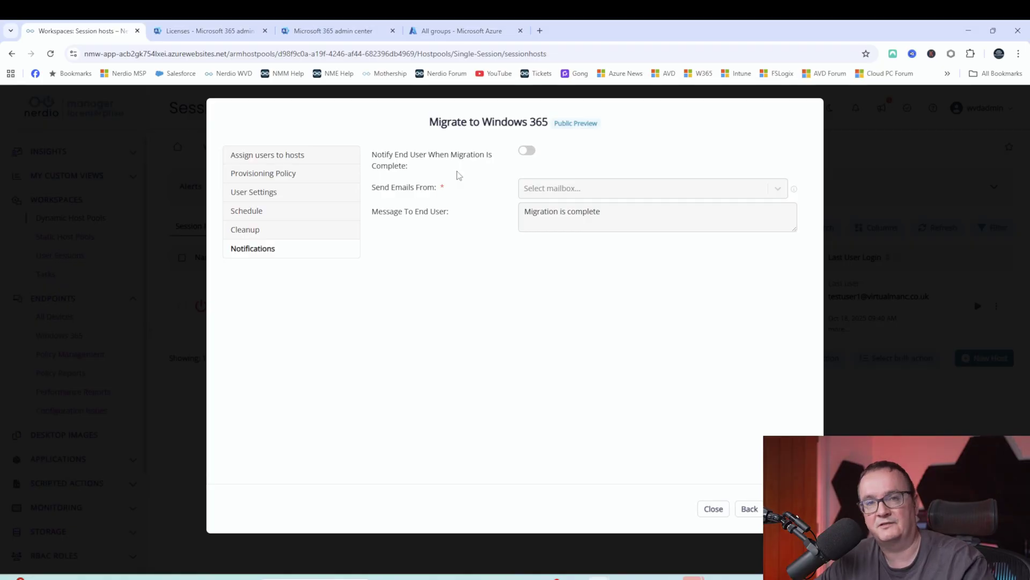
pyautogui.click(609, 228)
pyautogui.write('. Any issues please conta')
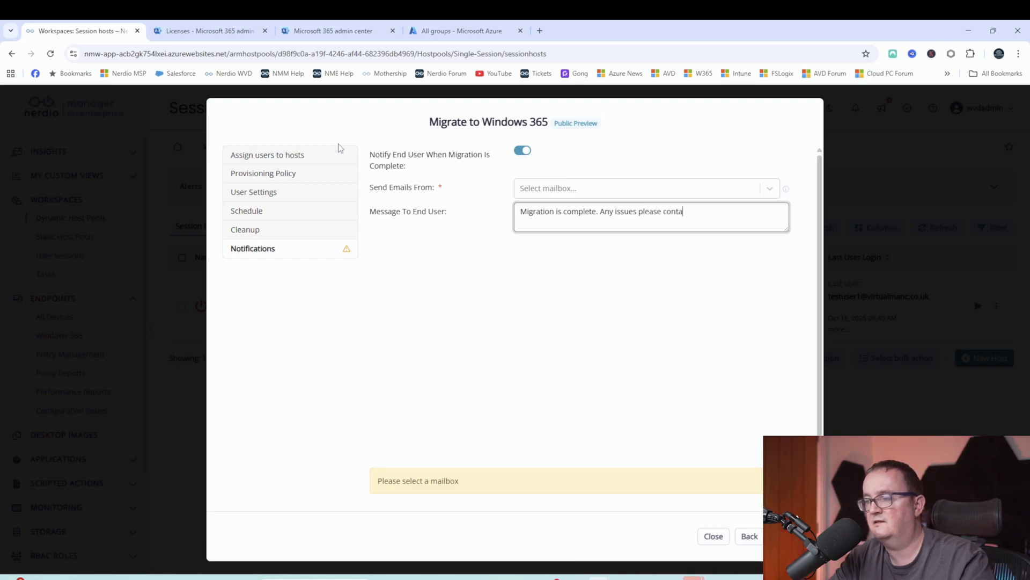
pyautogui.write('ct the helpdesk.')
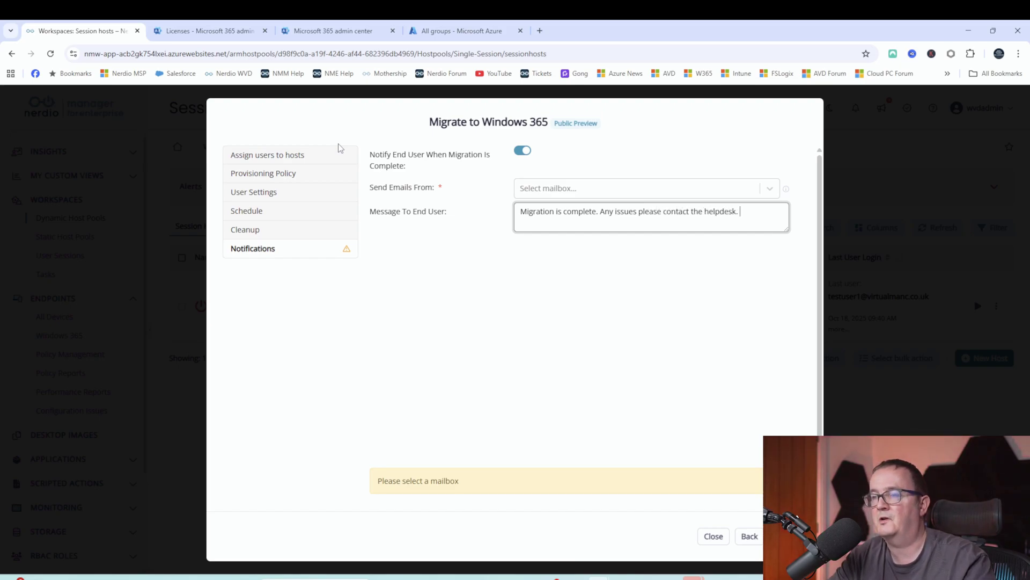
pyautogui.click(519, 152)
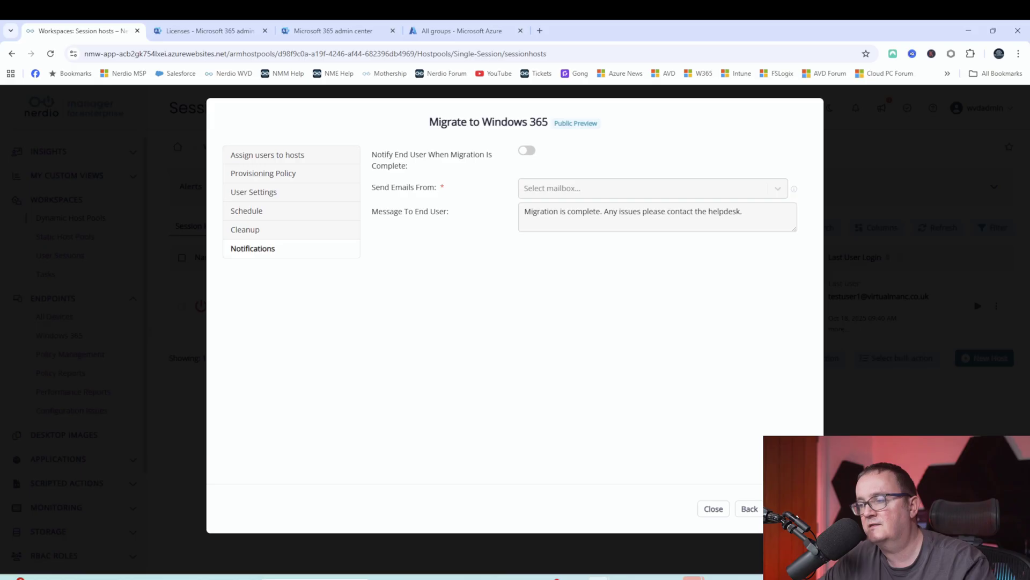
pyautogui.press('Escape')
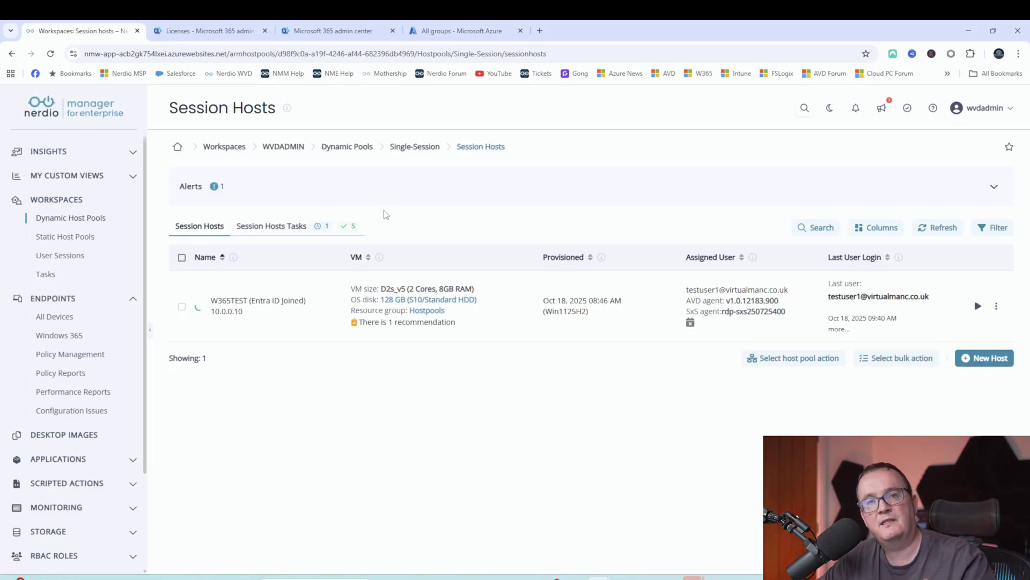
# Step: Open the migration task's job details and expand the New assignments and Assignments model rows
pyautogui.click(323, 227)
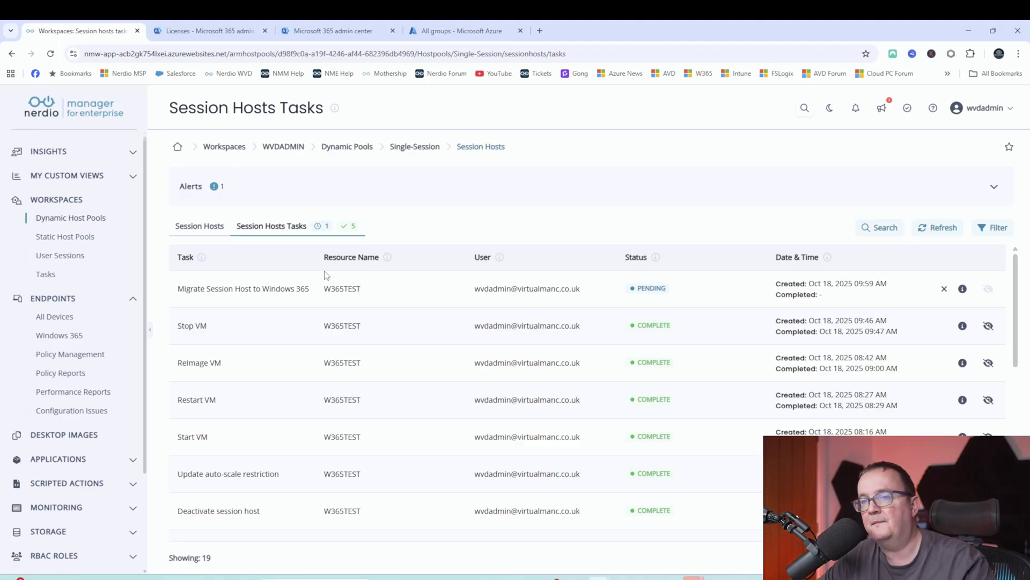
pyautogui.click(962, 288)
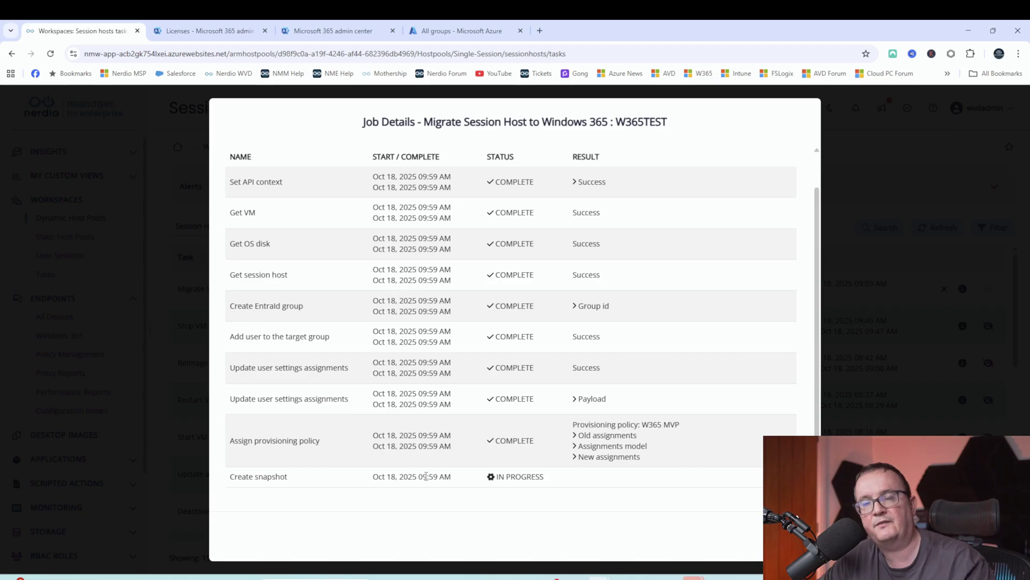
pyautogui.scroll(1, 426, 476)
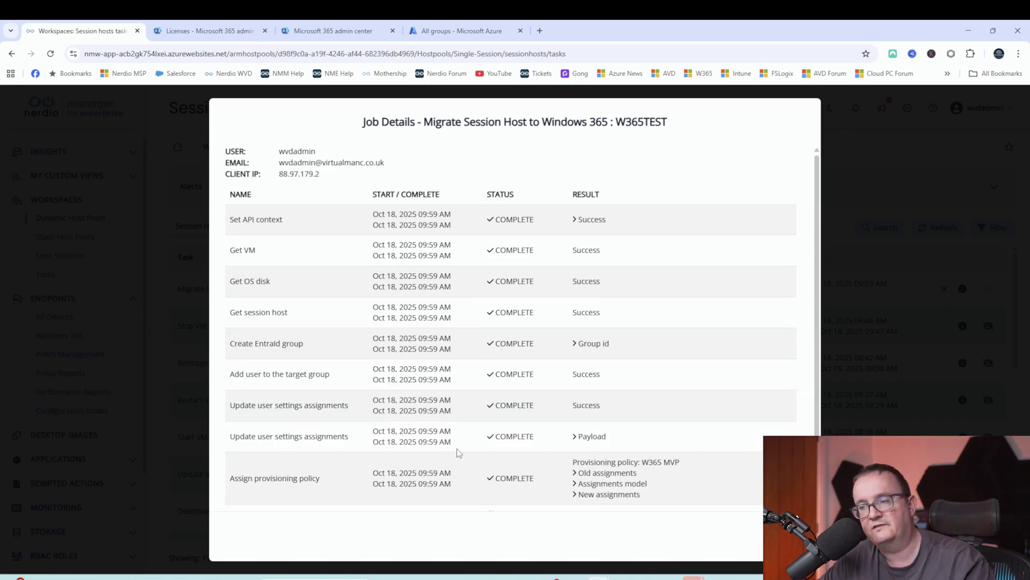
pyautogui.scroll(-1, 458, 447)
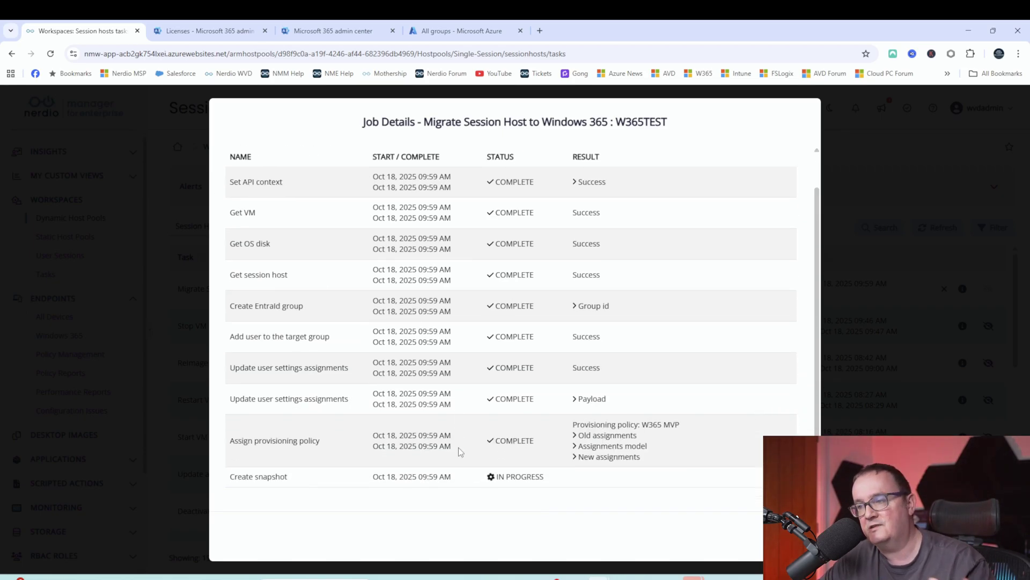
pyautogui.click(597, 456)
pyautogui.scroll(-3, 718, 441)
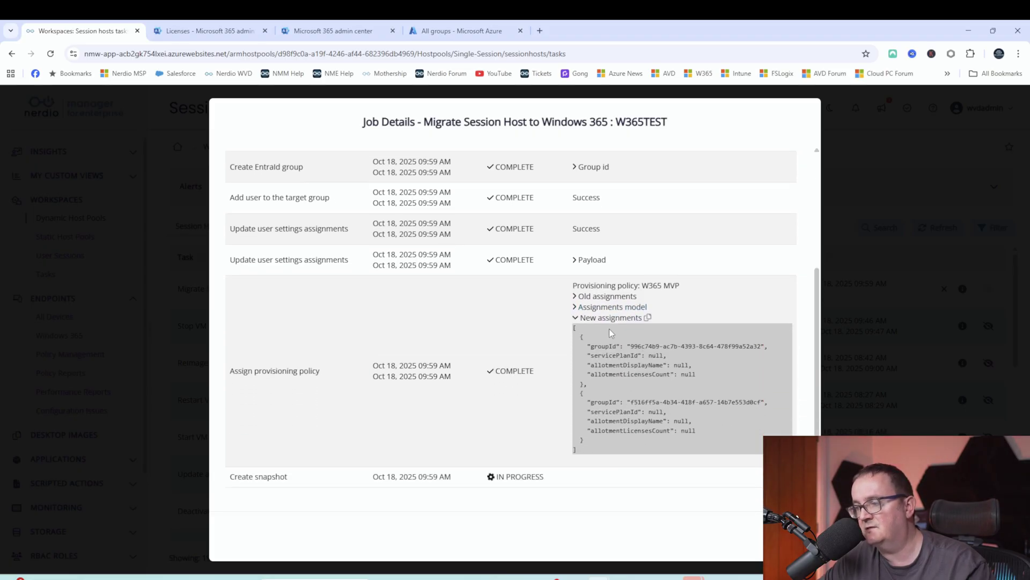
pyautogui.click(596, 318)
# Step: Review the snapshot import and SAS URL steps, then close the job details back to Tasks
pyautogui.scroll(-3, 542, 428)
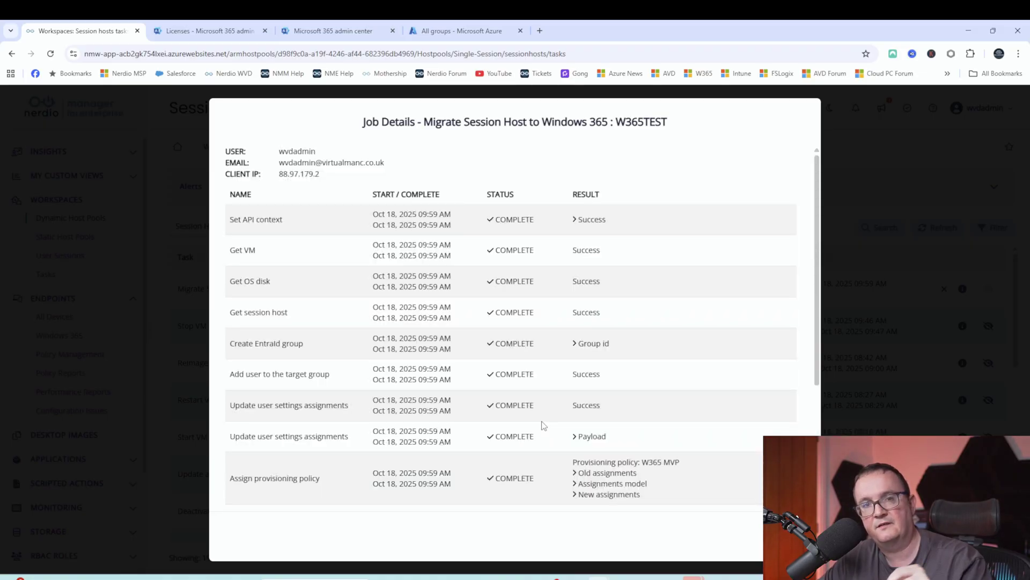
pyautogui.scroll(-3, 543, 423)
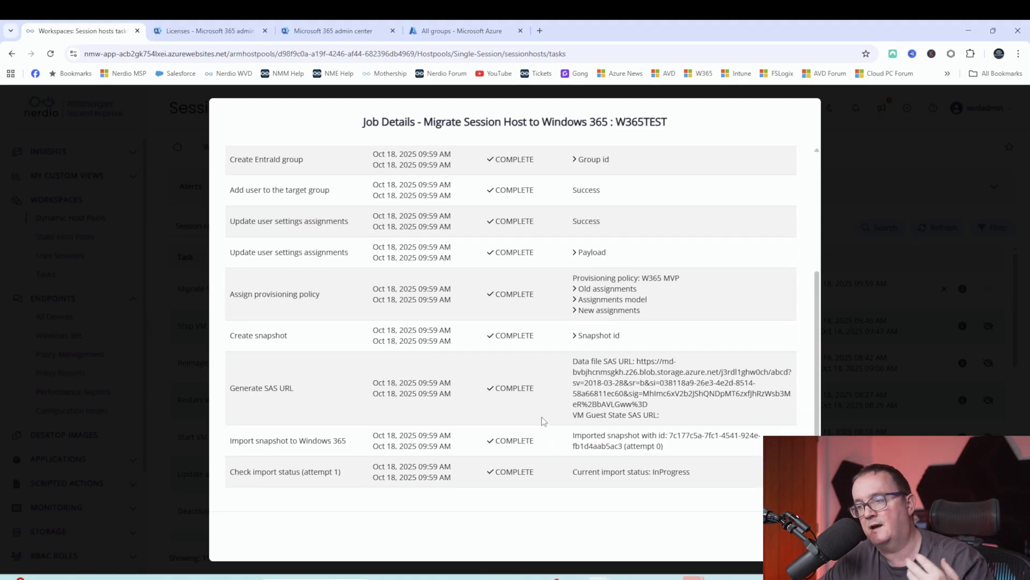
pyautogui.tripleClick(629, 433)
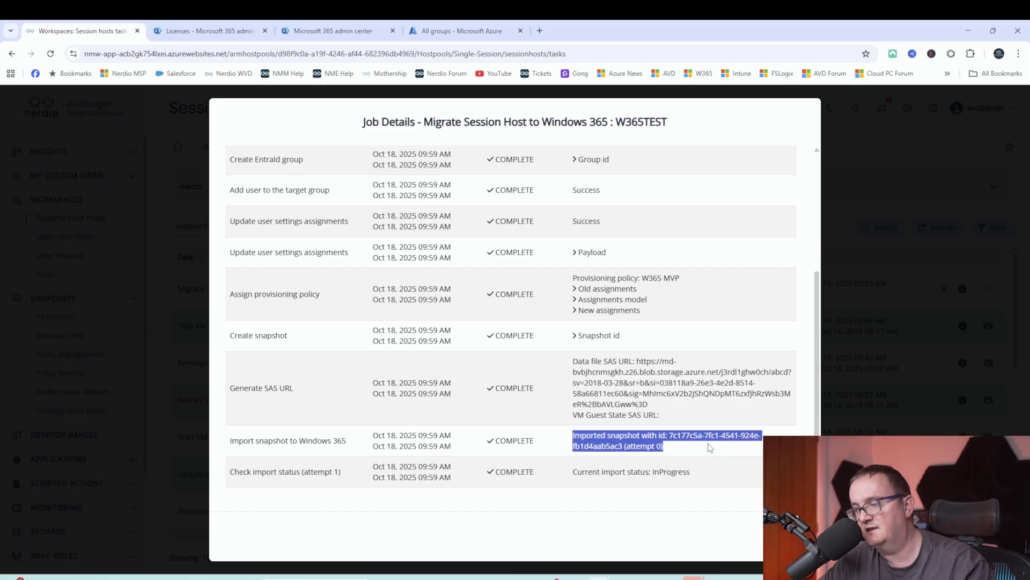
pyautogui.click(719, 450)
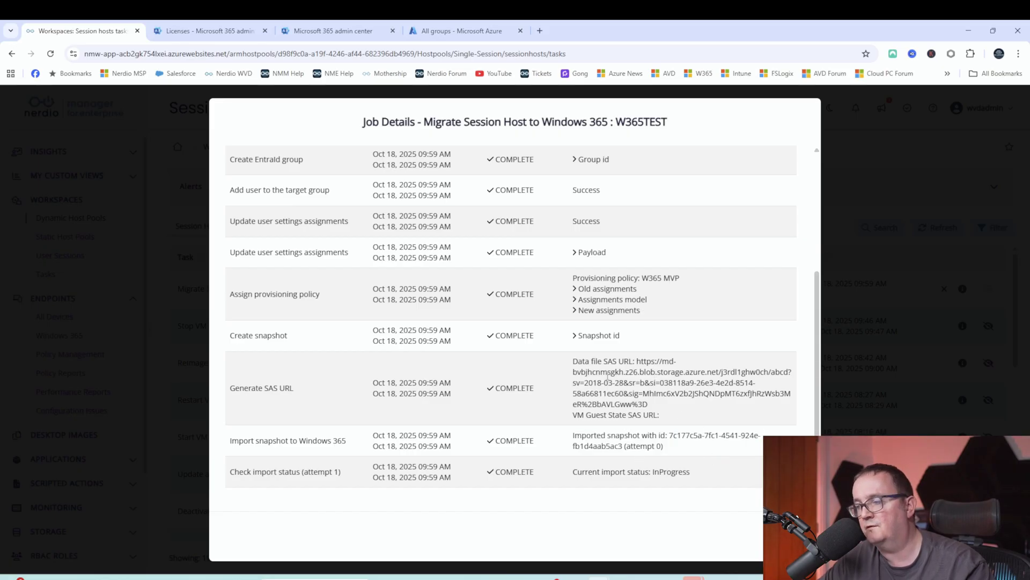
pyautogui.moveTo(562, 372); pyautogui.dragTo(651, 405)
pyautogui.click(562, 372)
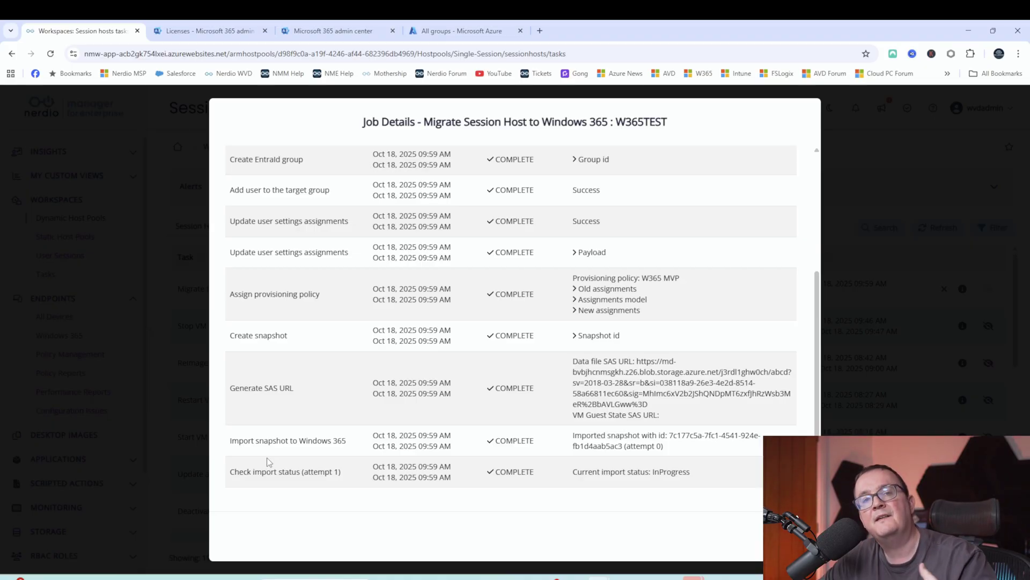
pyautogui.press('Escape')
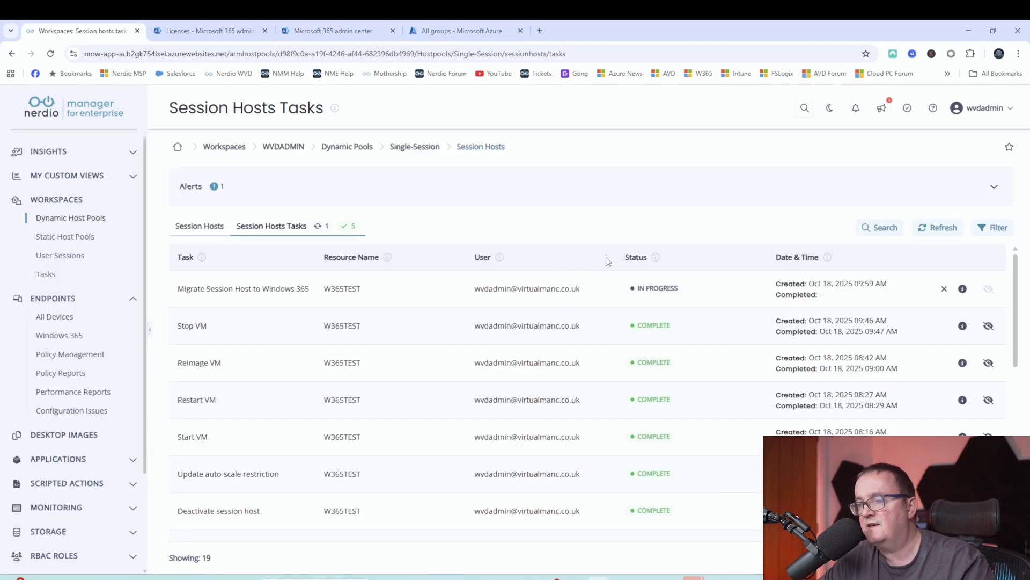
pyautogui.click(962, 289)
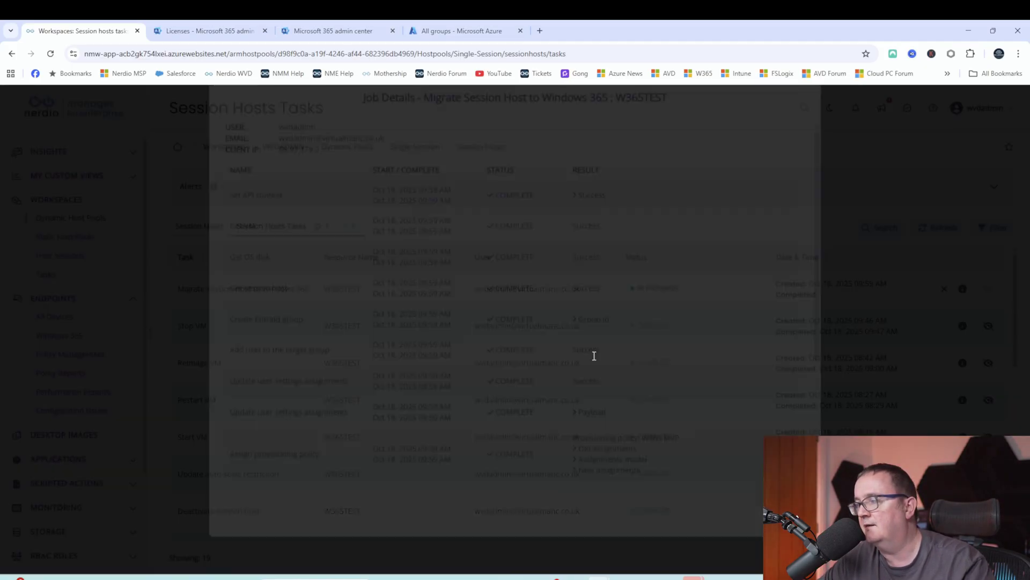
pyautogui.scroll(-3, 569, 325)
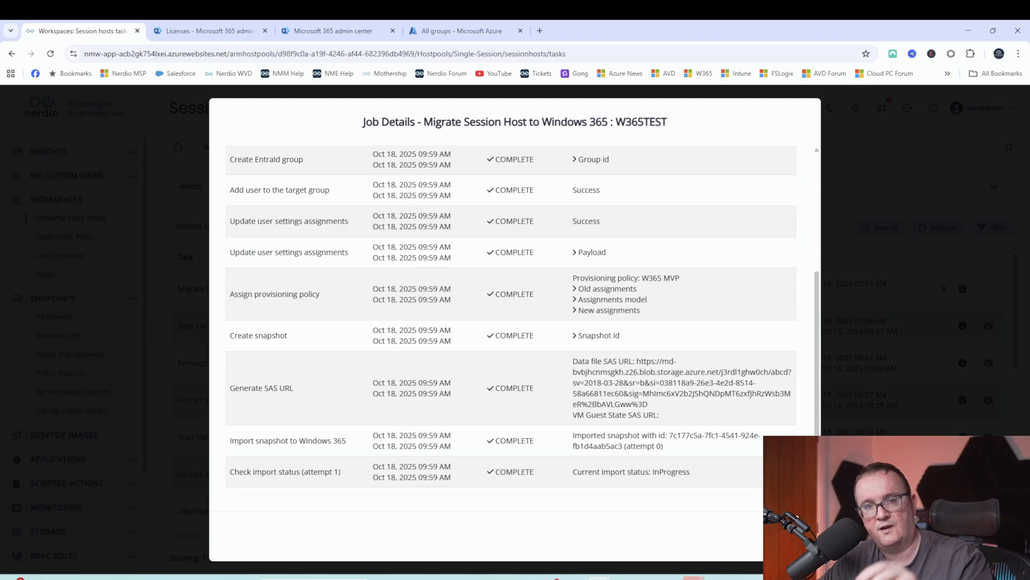
pyautogui.click(783, 537)
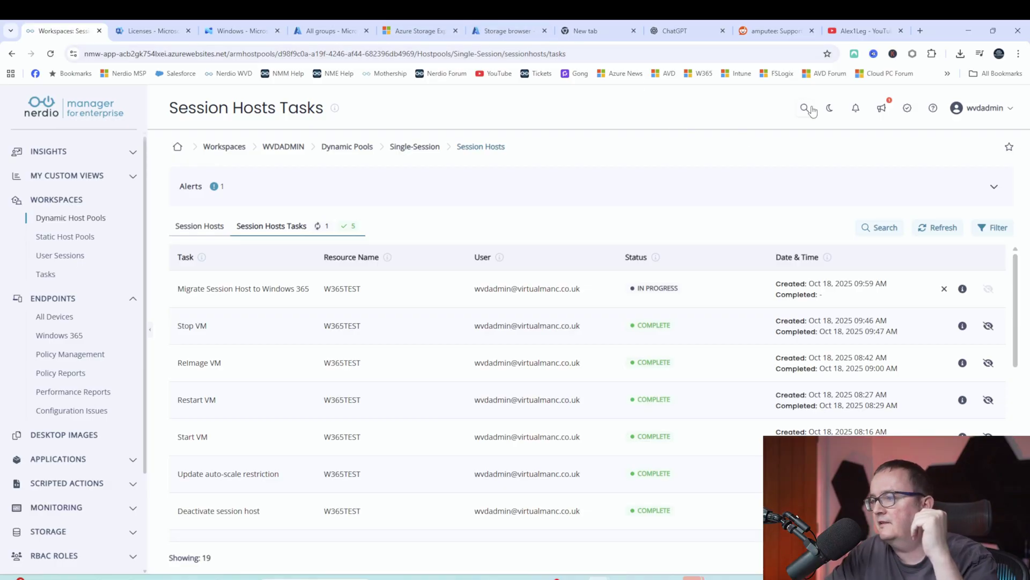
# Step: Reopen the W365TEST migration job details and scroll to the license assignment and Cloud PC provisioning steps
pyautogui.click(963, 289)
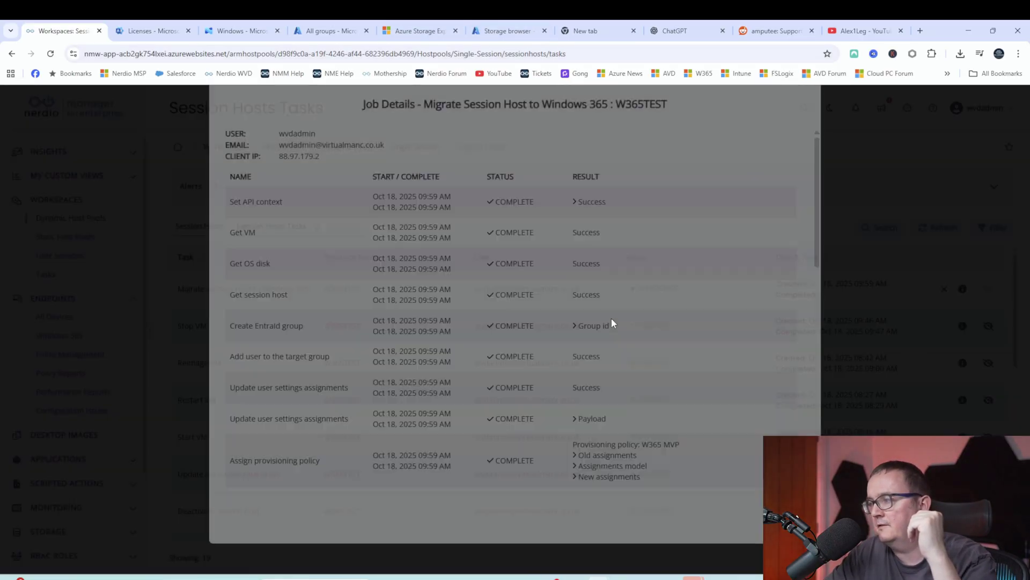
pyautogui.scroll(-6, 600, 401)
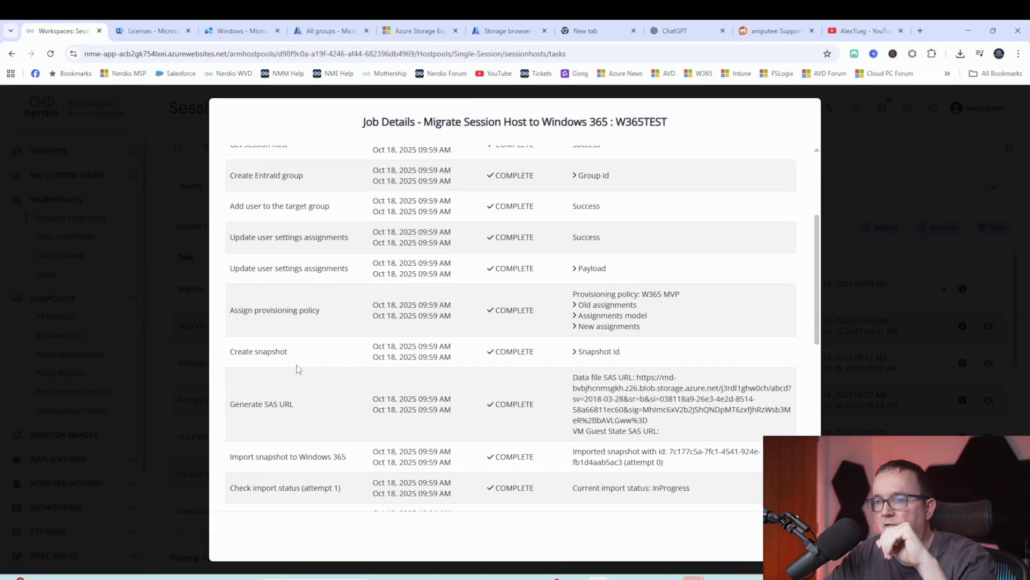
pyautogui.scroll(-1, 446, 306)
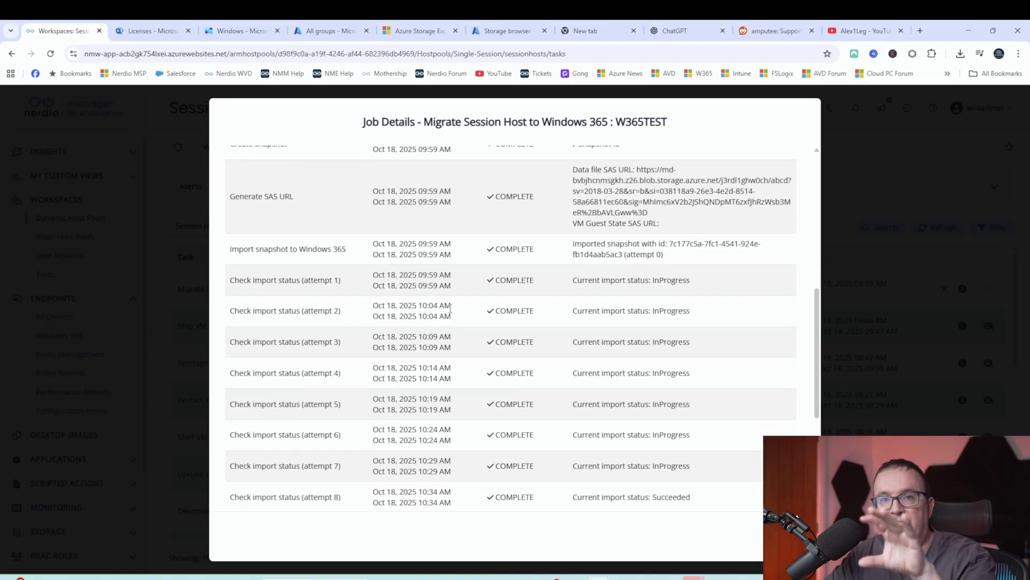
pyautogui.scroll(-4, 488, 310)
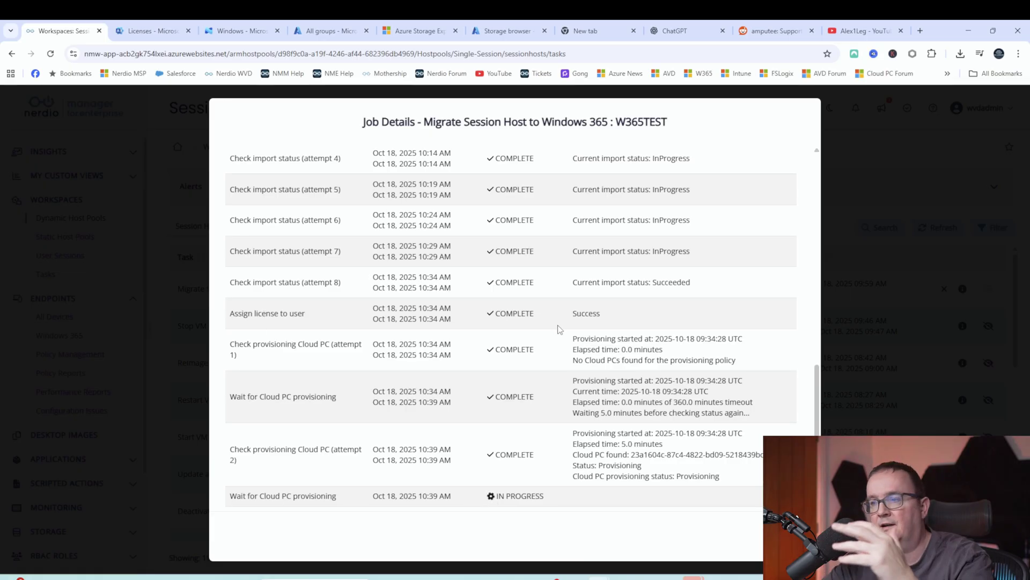
pyautogui.scroll(-1, 558, 329)
# Step: Check the provisioning W365 MVP Cloud PC's user and date in Intune's All Cloud PCs list, then view Microsoft 365 licenses
pyautogui.click(242, 30)
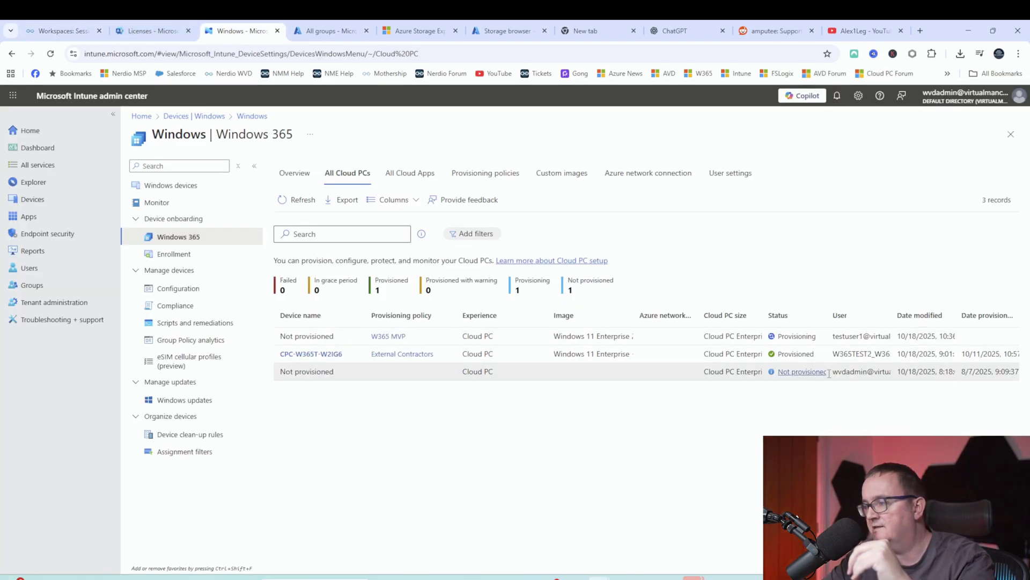
pyautogui.moveTo(833, 336); pyautogui.dragTo(932, 336)
pyautogui.click(792, 338)
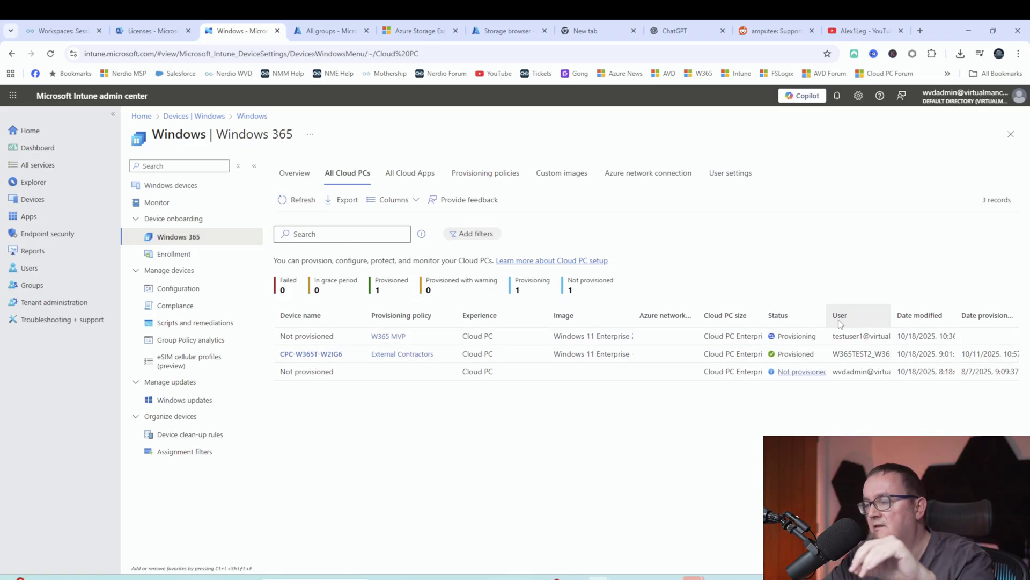
pyautogui.click(141, 30)
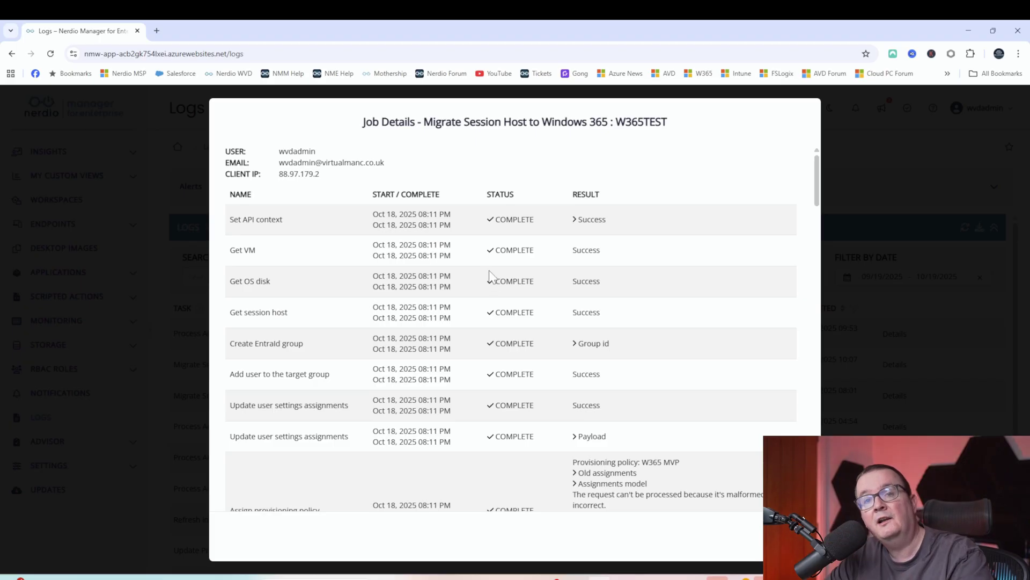
# Step: Scroll through the migration job's log down to the Cloud PC provisioning attempts
pyautogui.scroll(-5, 492, 264)
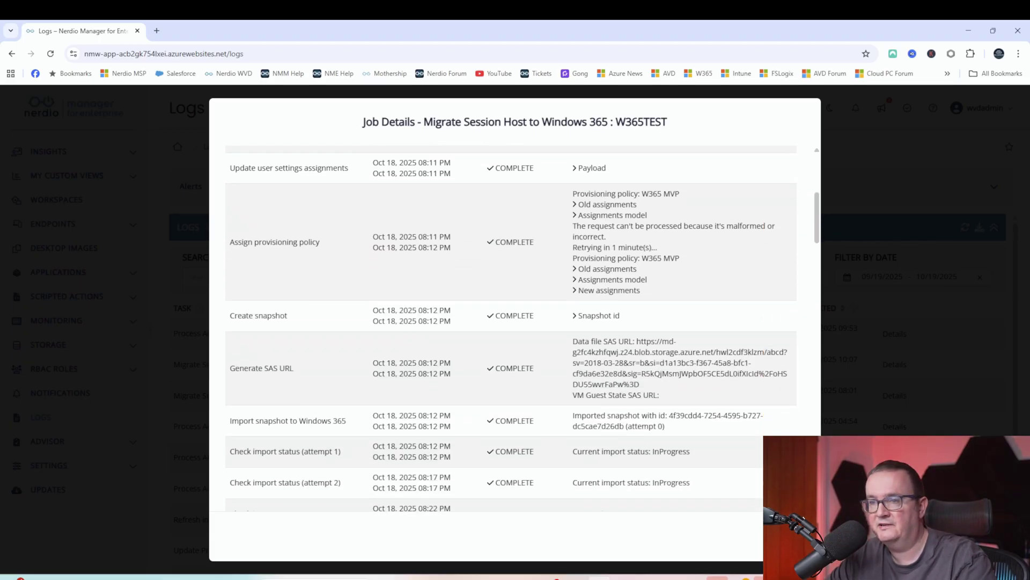
pyautogui.scroll(-2, 301, 311)
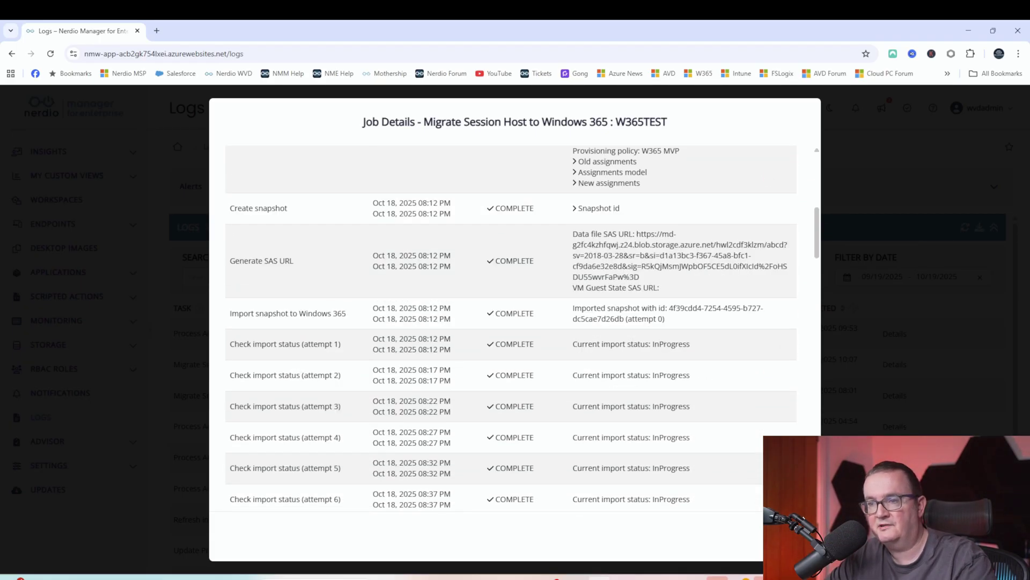
pyautogui.scroll(-2, 448, 230)
pyautogui.scroll(-8, 449, 231)
pyautogui.scroll(4, 434, 244)
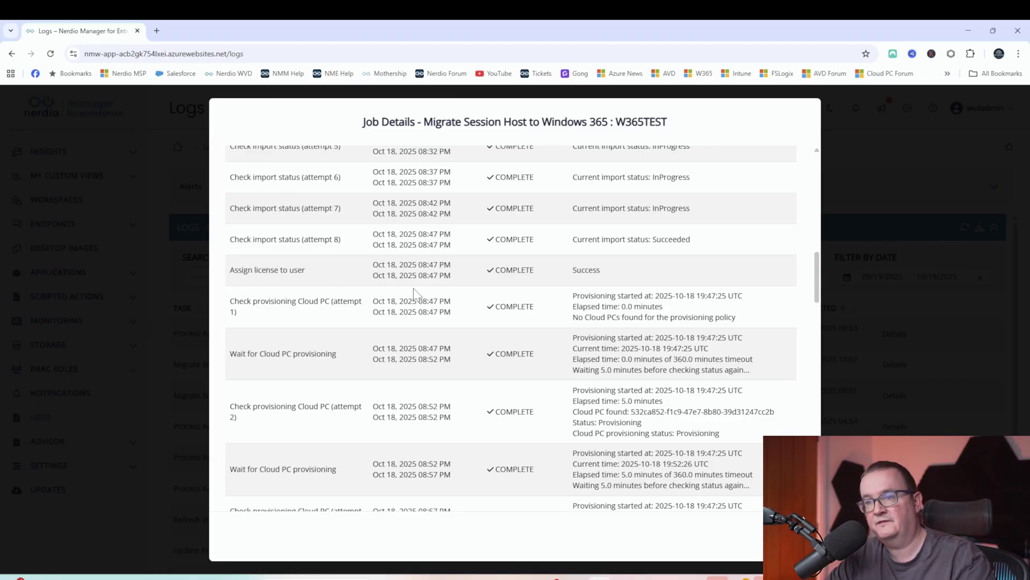
pyautogui.scroll(-5, 446, 257)
pyautogui.scroll(-15, 393, 236)
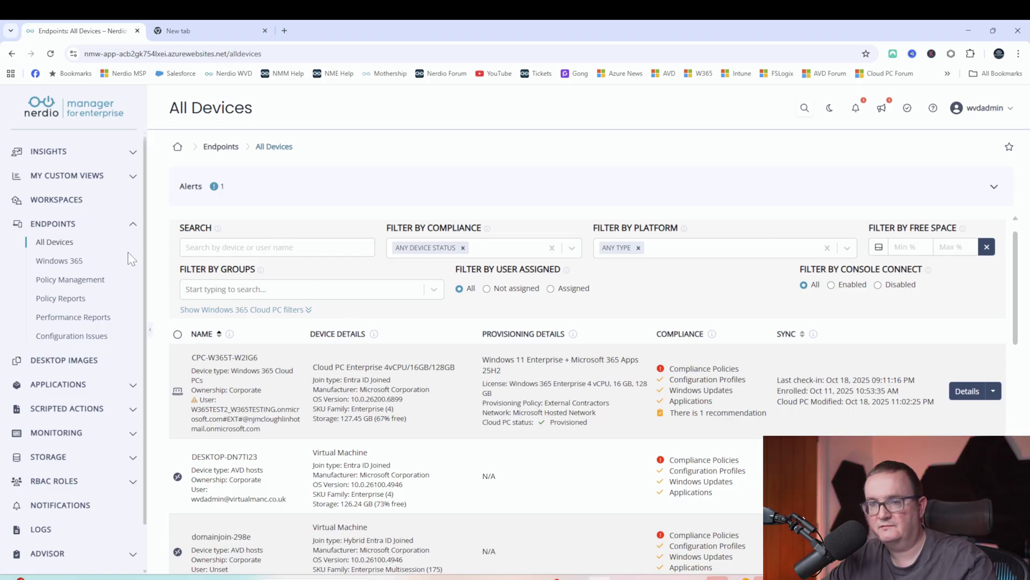
# Step: Filter All Devices by platform to Windows 365 Cloud PCs and scroll down to the device list
pyautogui.click(701, 248)
pyautogui.click(618, 315)
pyautogui.scroll(-2, 408, 337)
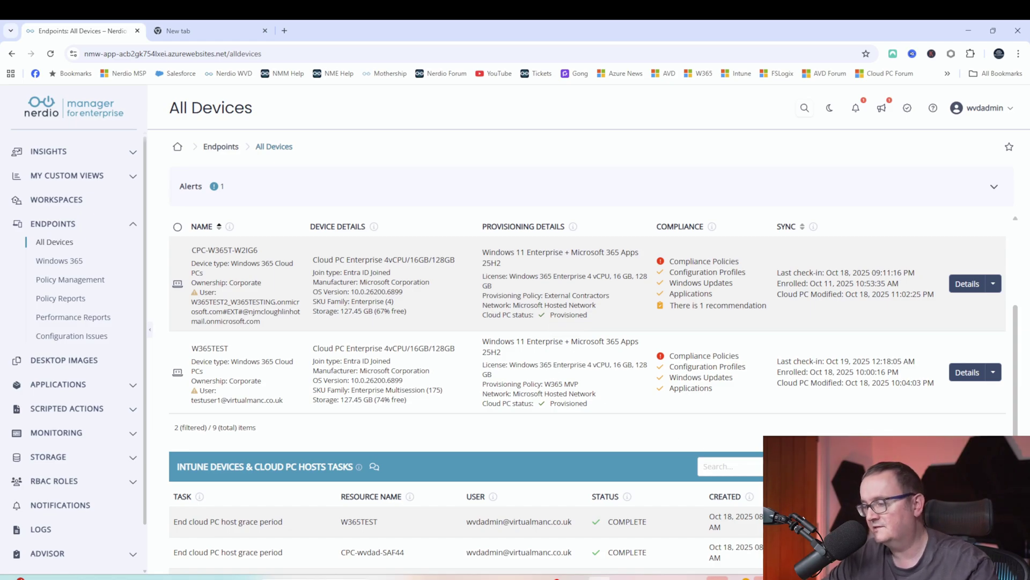
# Step: Switch to Windows App and connect to the W365 MVP - Test User Cloud PC
pyautogui.hotkey('alt', 'Tab')
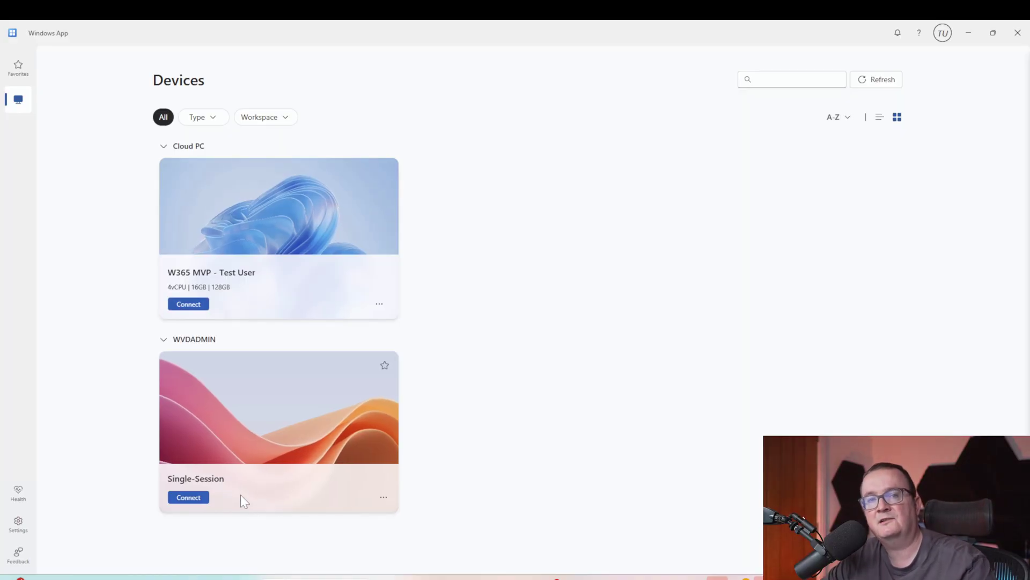
pyautogui.click(193, 303)
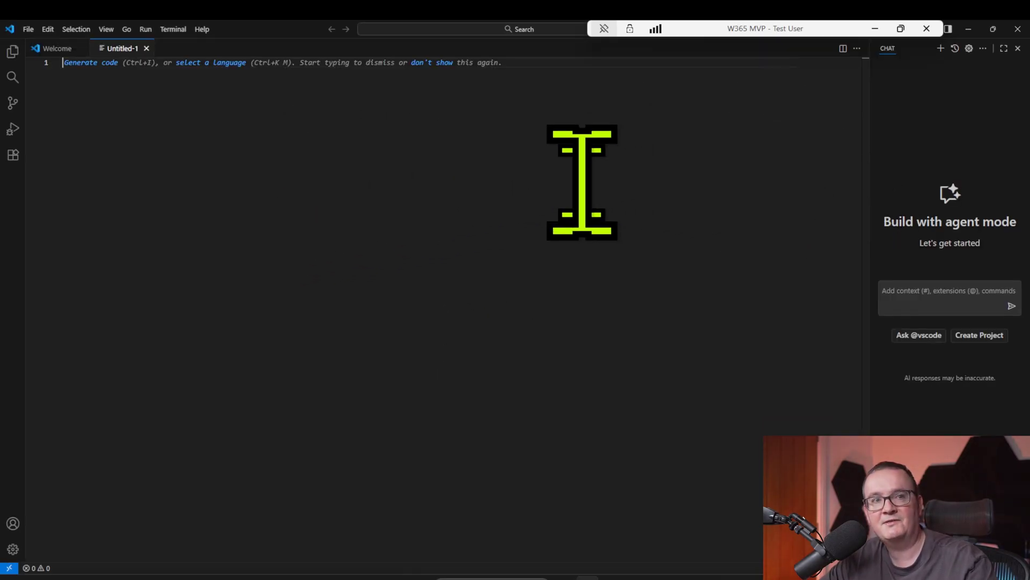
# Step: Minimise VS Code inside the Cloud PC session to reveal the pink cat desktop
pyautogui.click(969, 29)
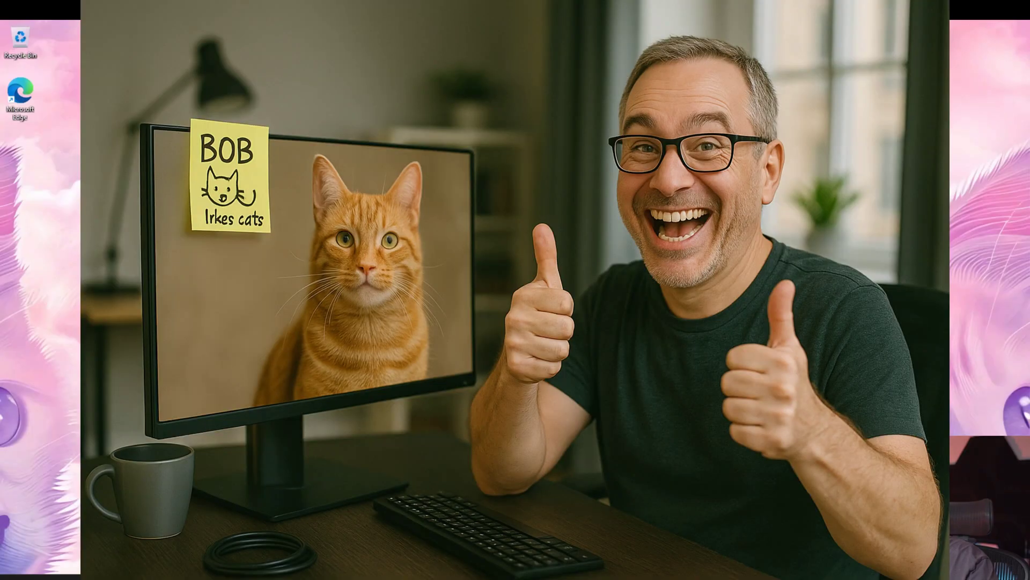